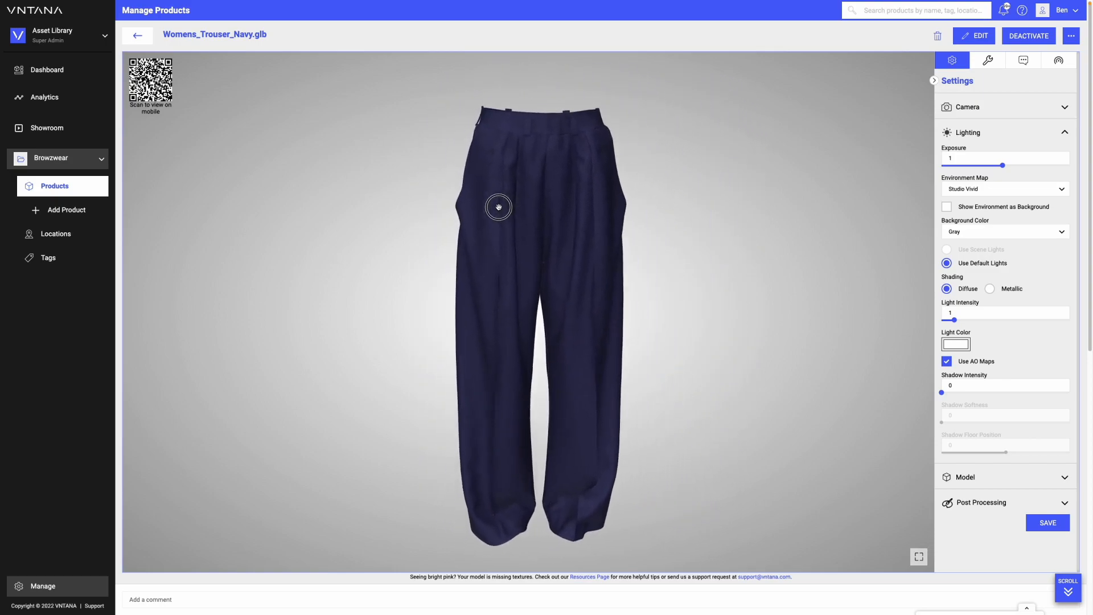
- Store an angled view of the trousers as the camera's initial position, and reset that position to default
left_click(970, 105)
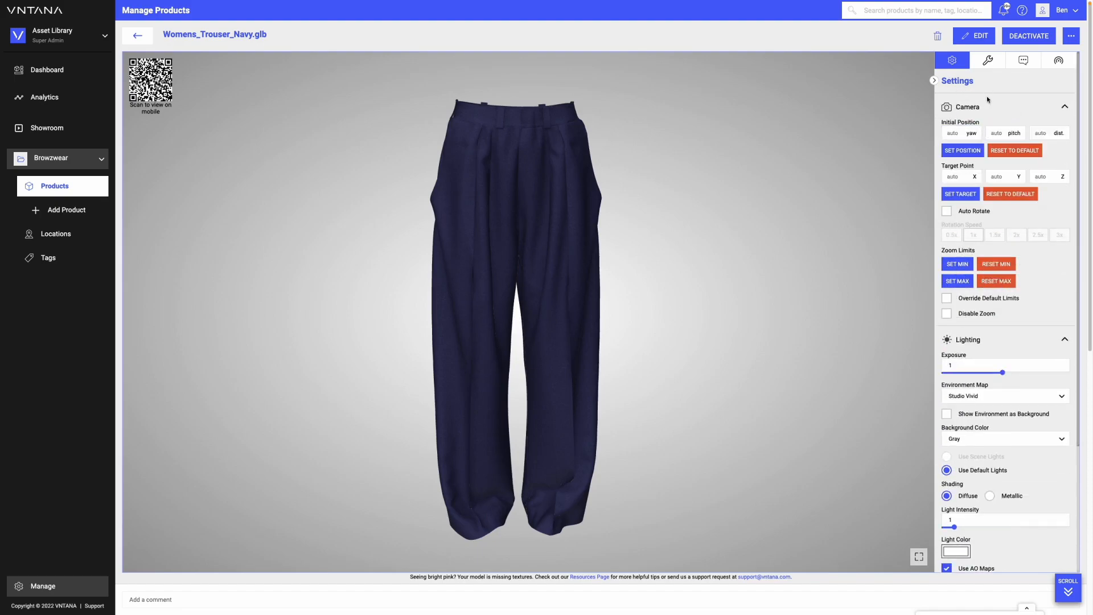
left_click_drag(545, 186, 613, 183)
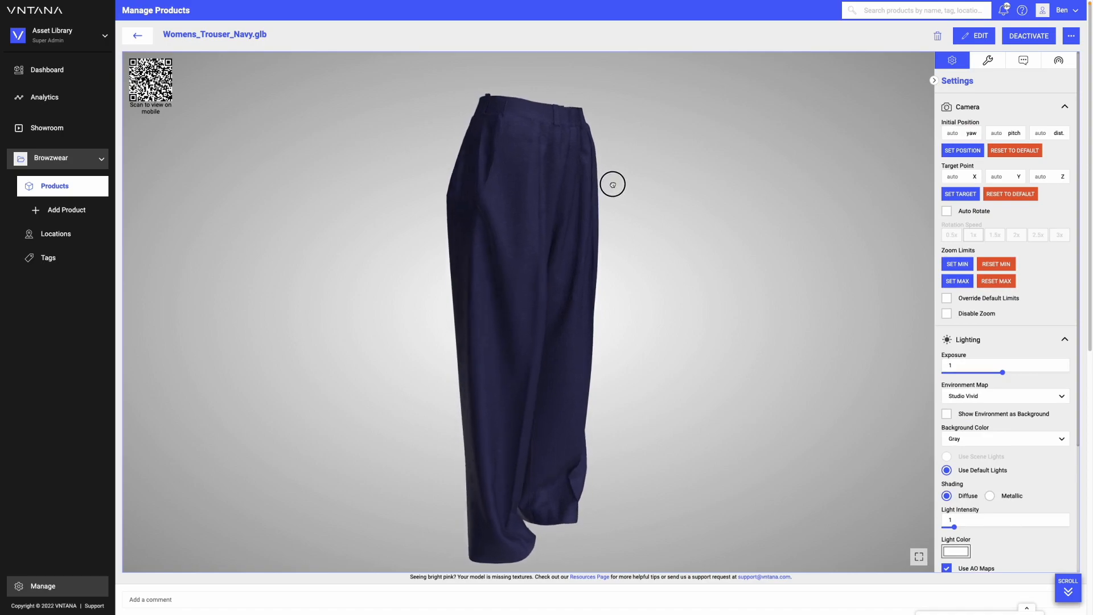
left_click(964, 151)
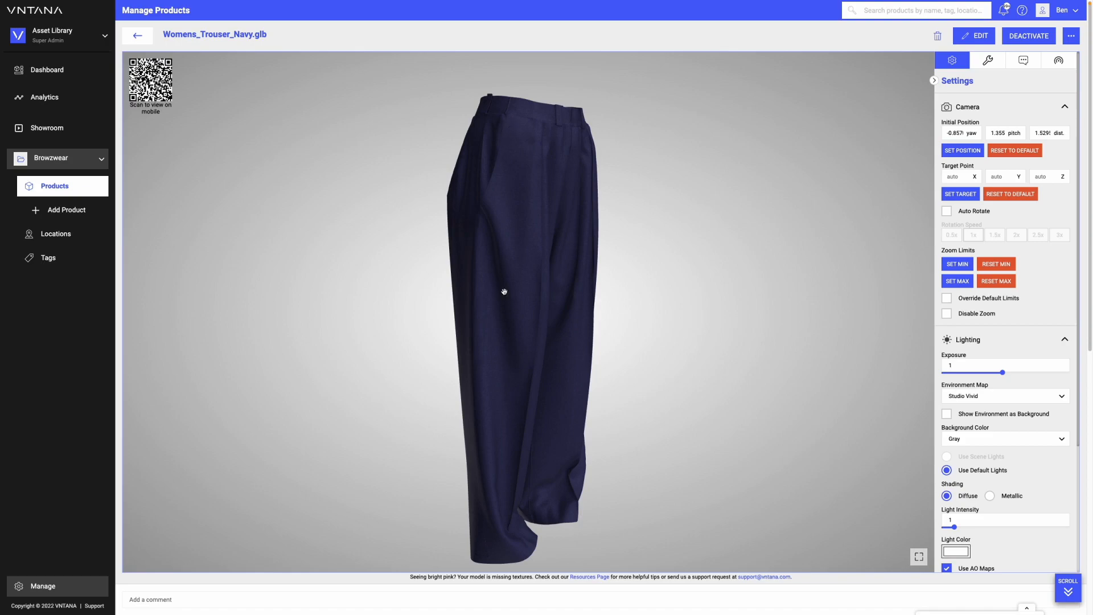
left_click(1006, 149)
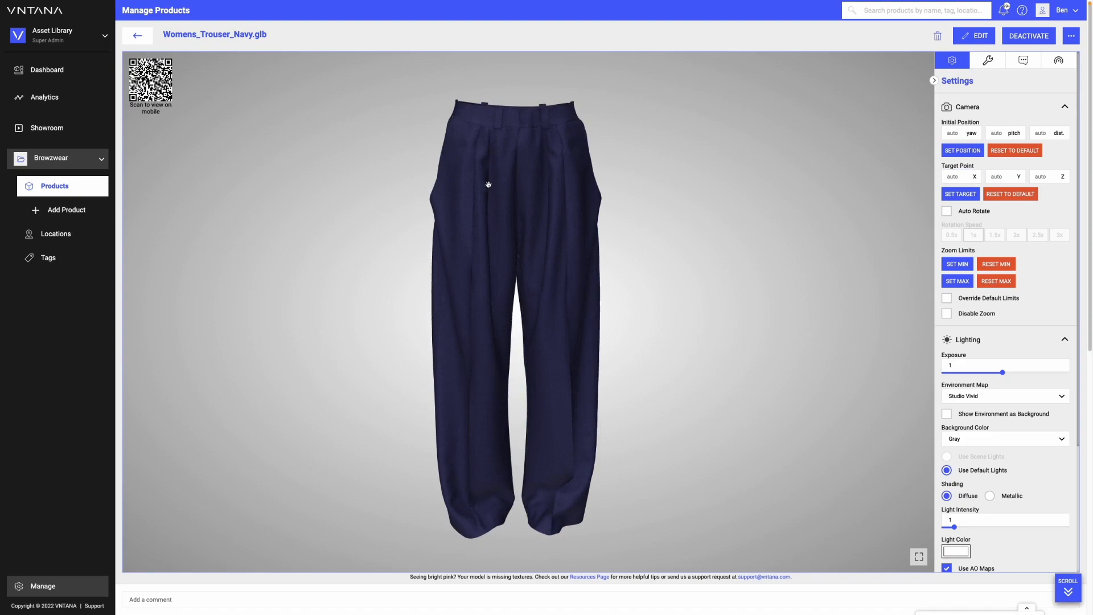
- Set the camera's target point from an off-center view of the trousers, check the rotation around it, and reset it to default
left_click_drag(502, 182, 420, 184)
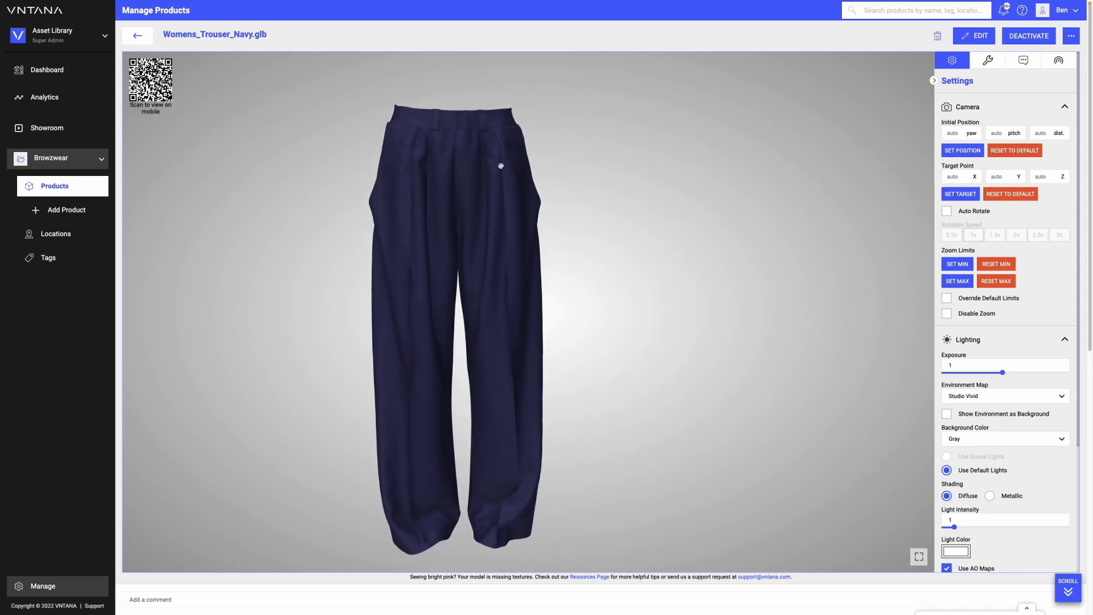
left_click(958, 194)
left_click_drag(462, 182, 428, 181)
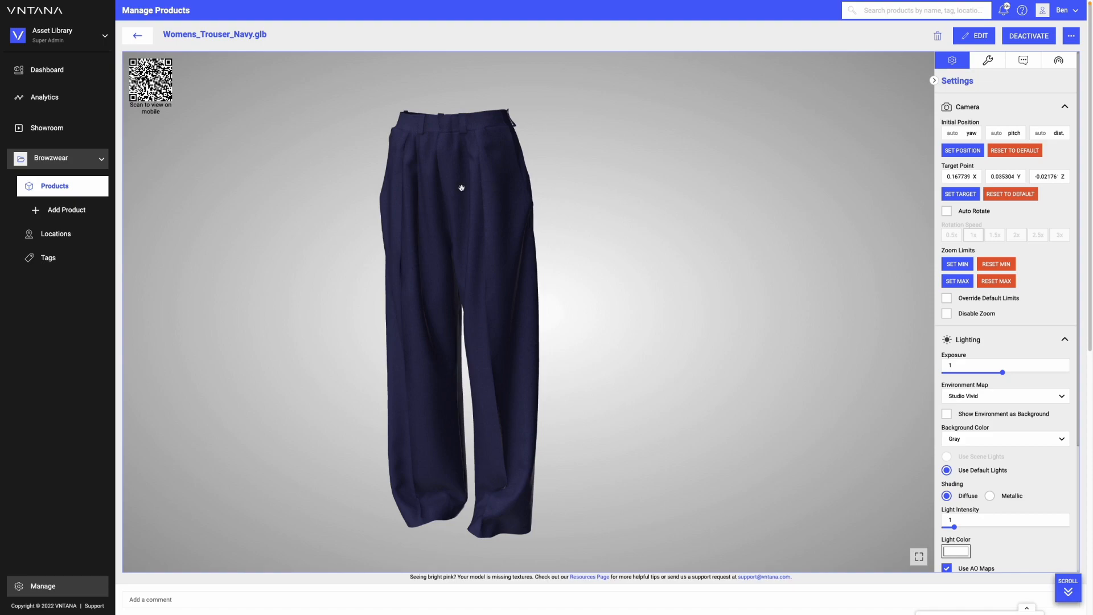
left_click(1024, 199)
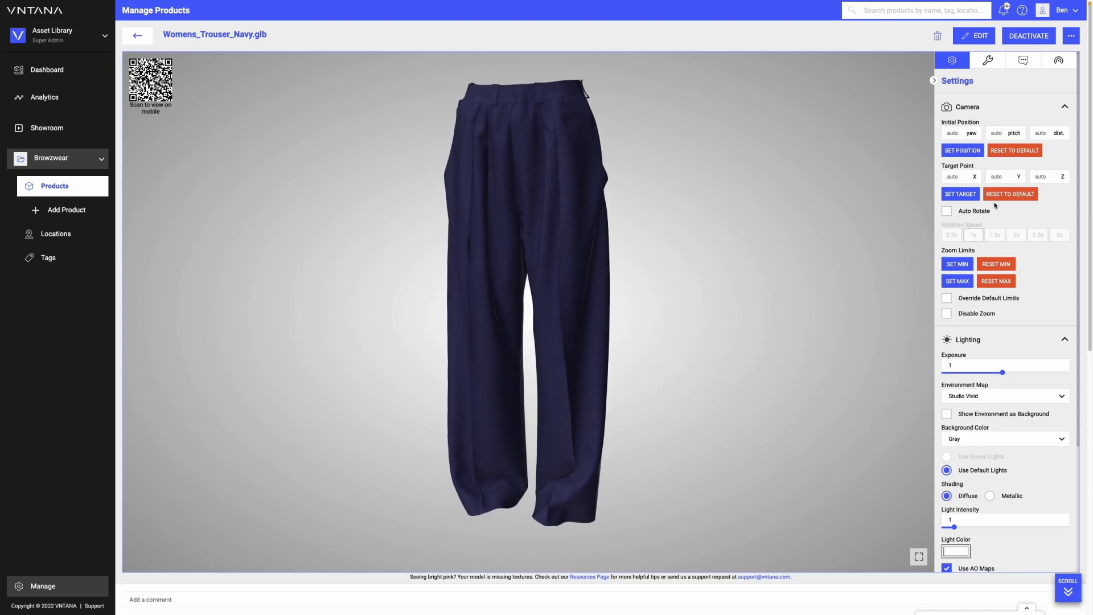
- Try auto rotate on the trousers at 3x and 0.5x rotation speed, and turn it off again
left_click(946, 210)
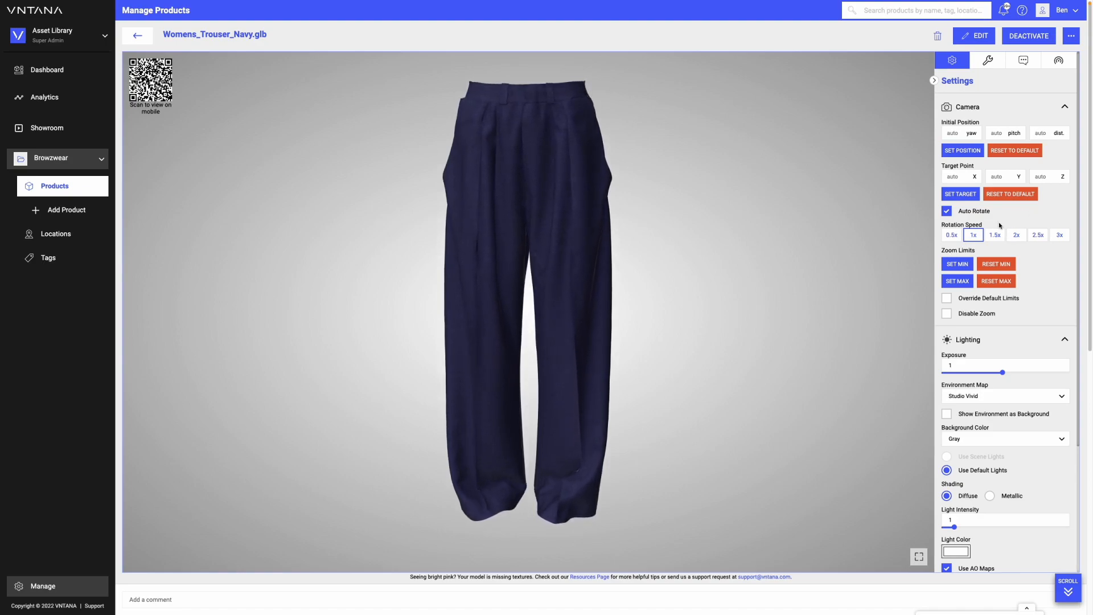
left_click(1060, 235)
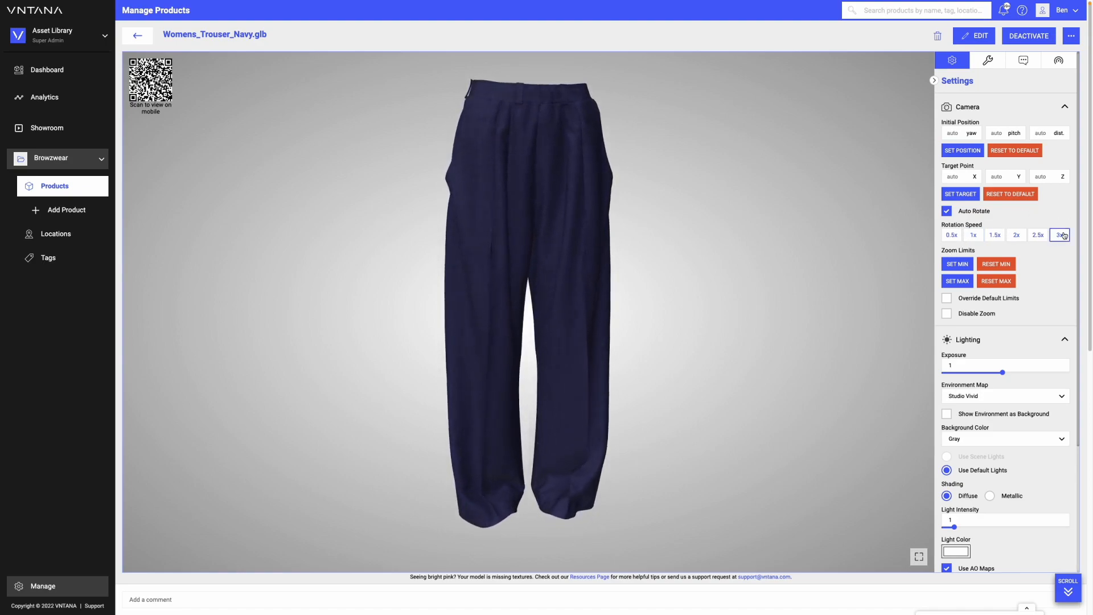
left_click(951, 234)
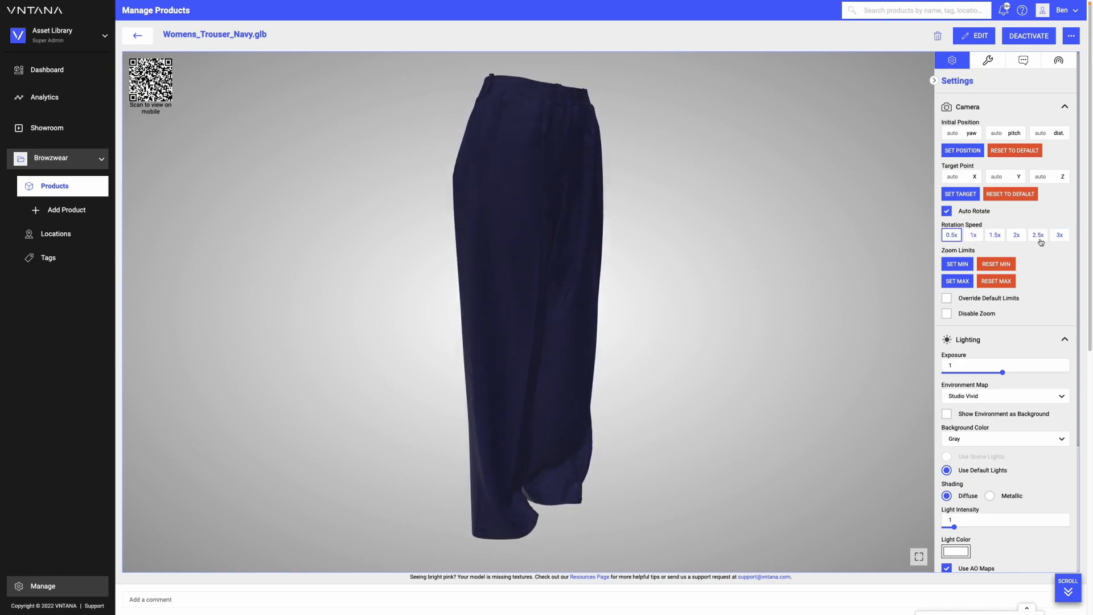
left_click(946, 211)
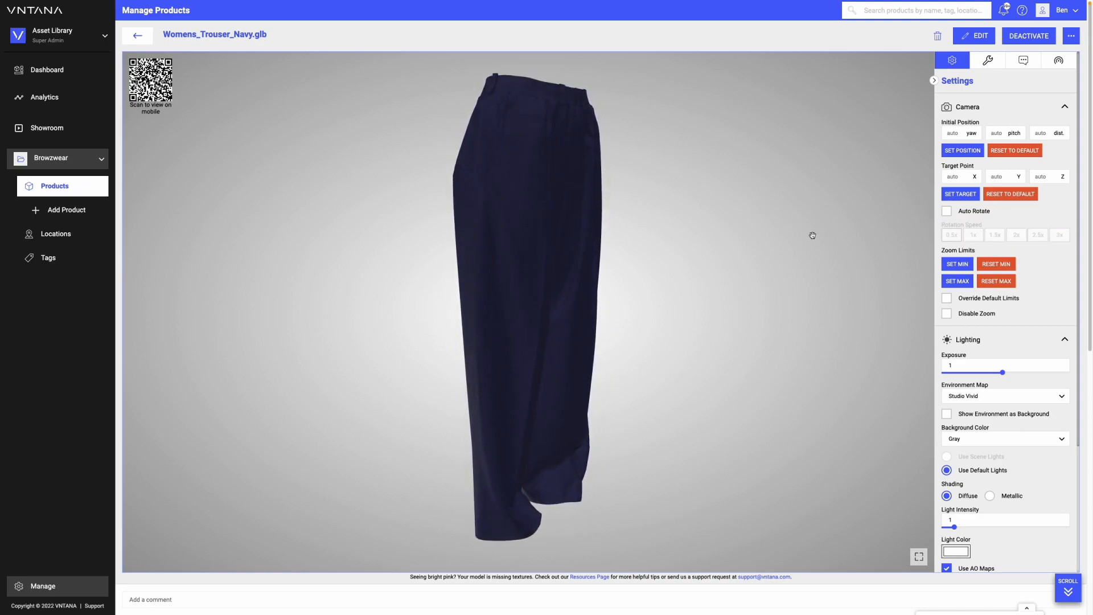
- Test how far the trousers can be zoomed, try overriding the default zoom limits, and turn the override off again
left_click_drag(854, 233, 525, 220)
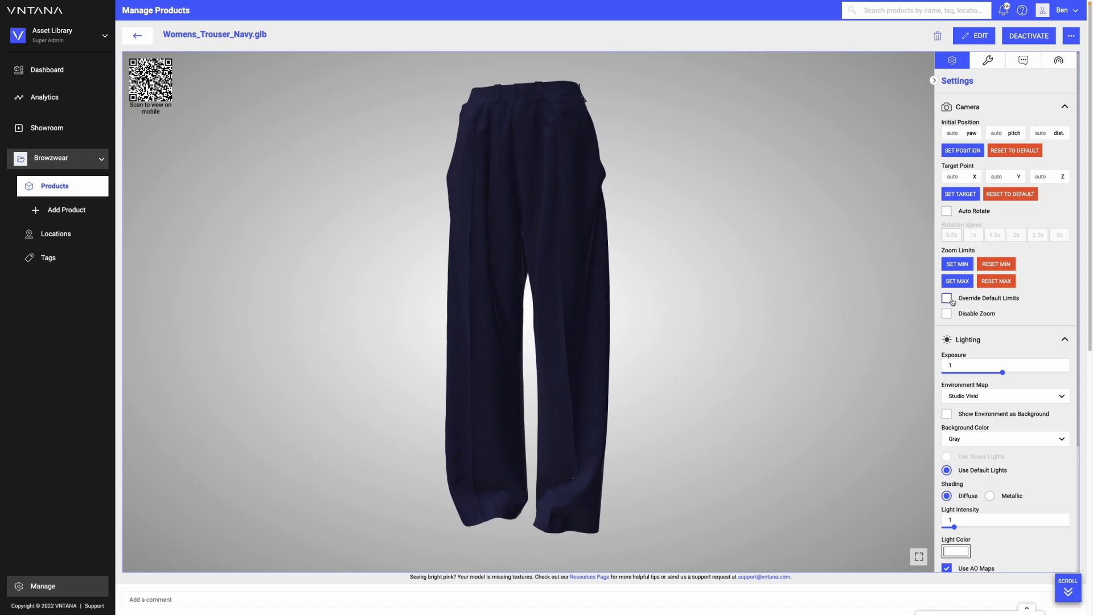
left_click_drag(626, 181, 569, 211)
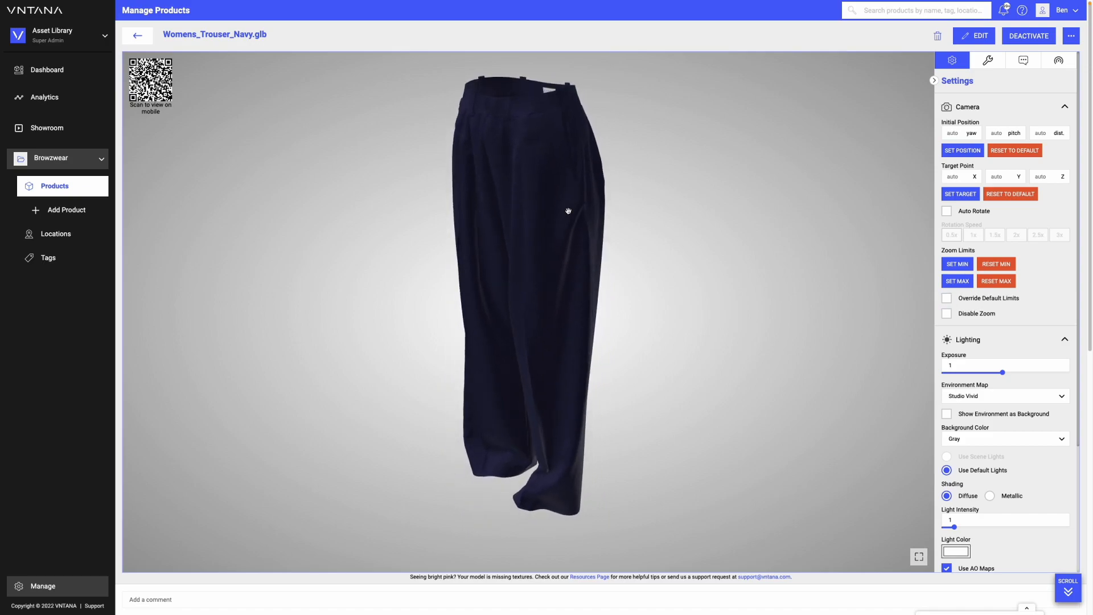
scroll(572, 207, "up", 5)
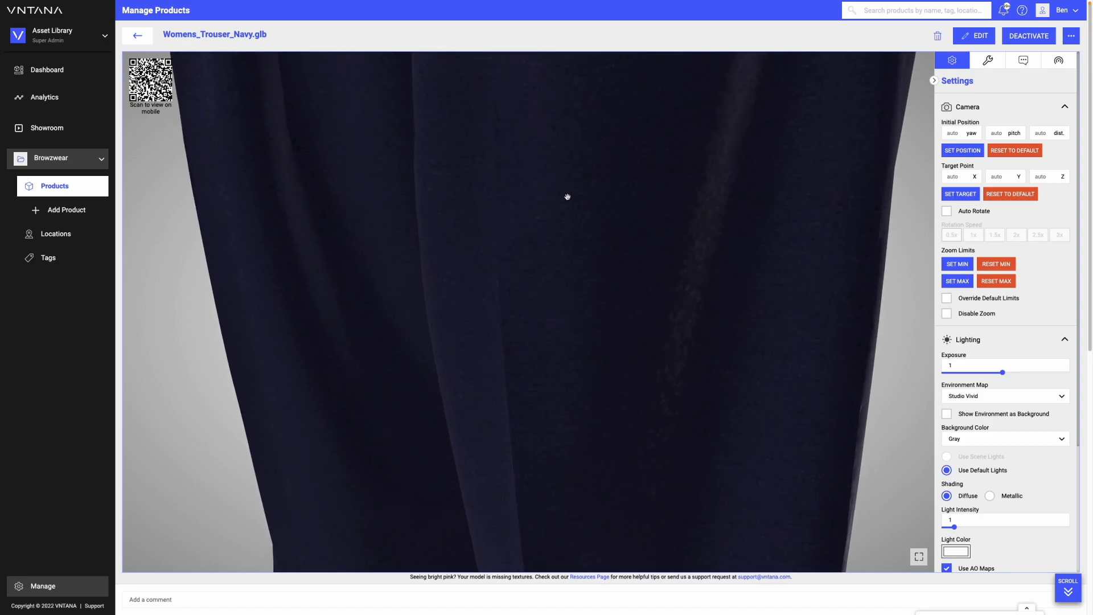
scroll(567, 197, "down", 5)
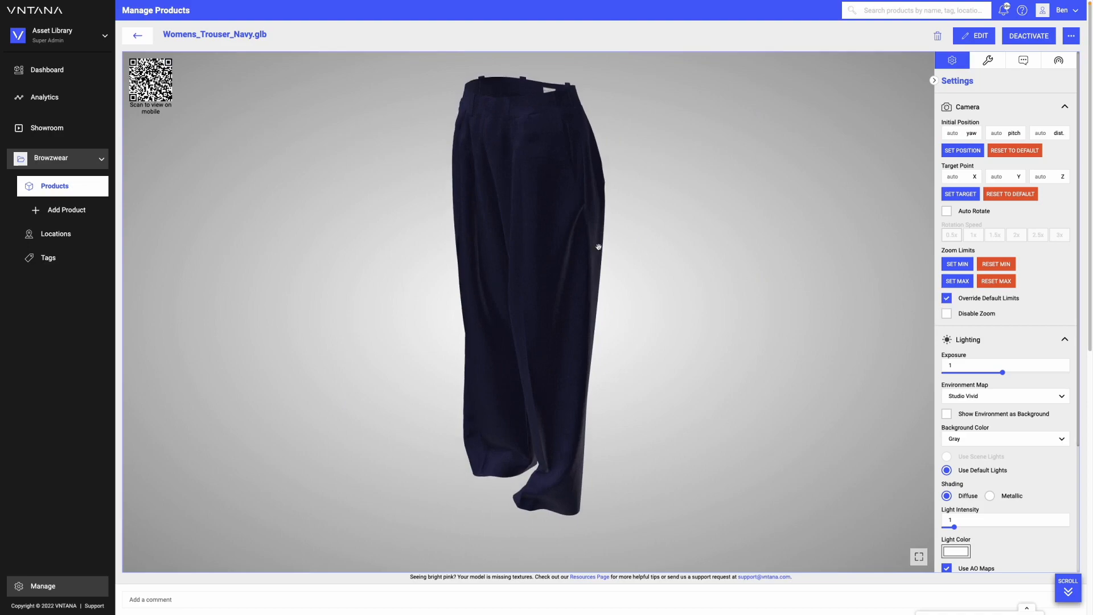
left_click_drag(601, 247, 598, 212)
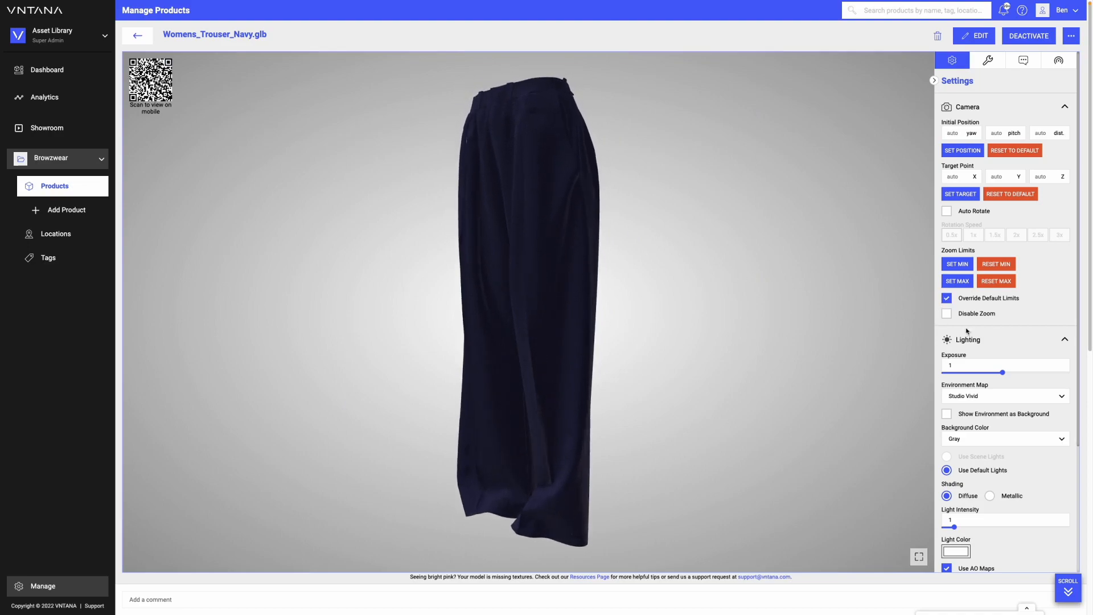
left_click(947, 300)
- Try disabling zoom, test scrolling and rotating over the model, and allow zooming again
scroll(640, 252, "down", 6)
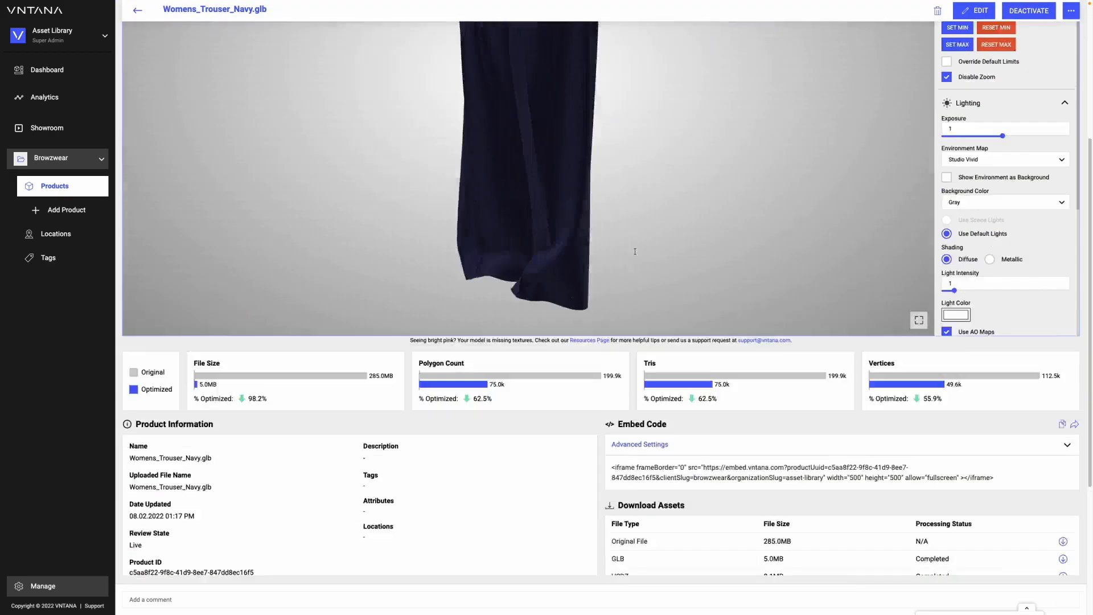
scroll(648, 246, "up", 6)
left_click_drag(578, 246, 698, 259)
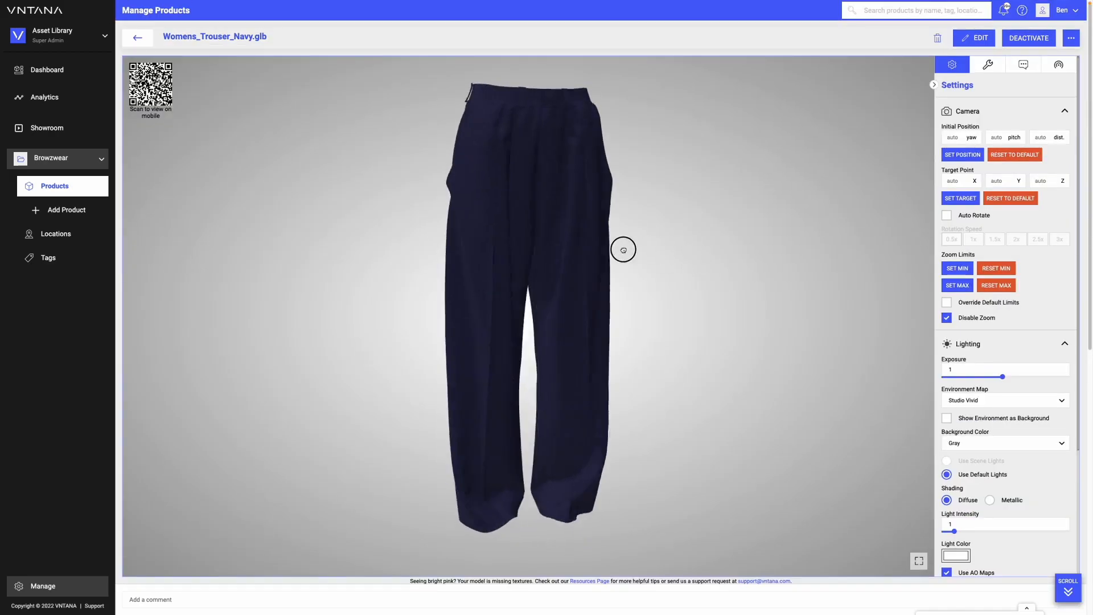
left_click(947, 317)
- Raise the lighting exposure to 1.3 and show the environment as the background behind the trousers
scroll(1028, 324, "down", 3)
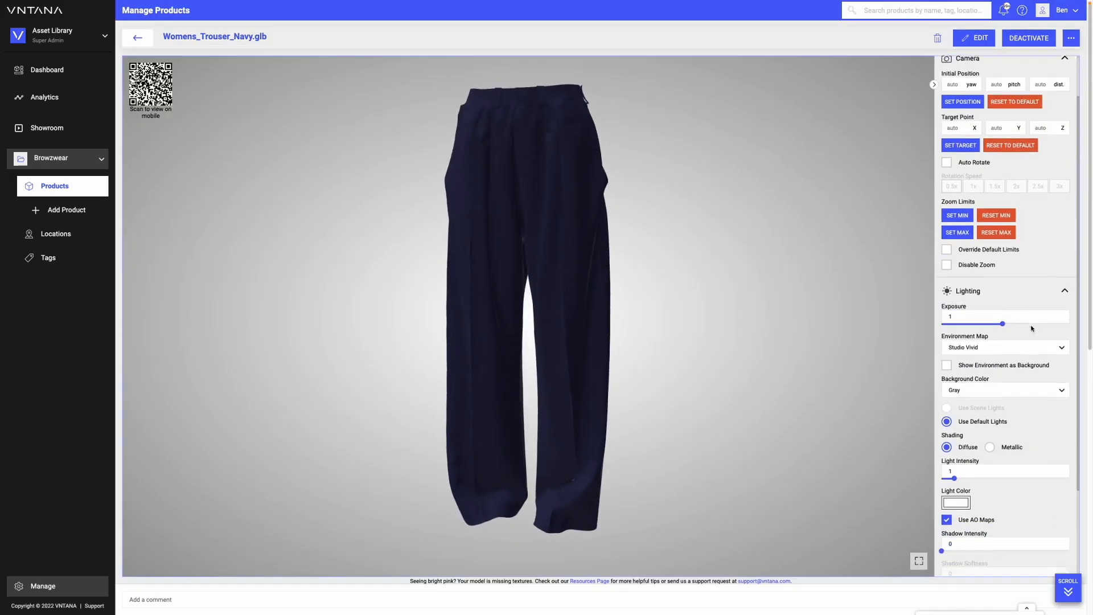
mouse_move(1002, 226)
left_mouse_down()
mouse_move(1050, 226)
mouse_move(1023, 226)
left_mouse_up()
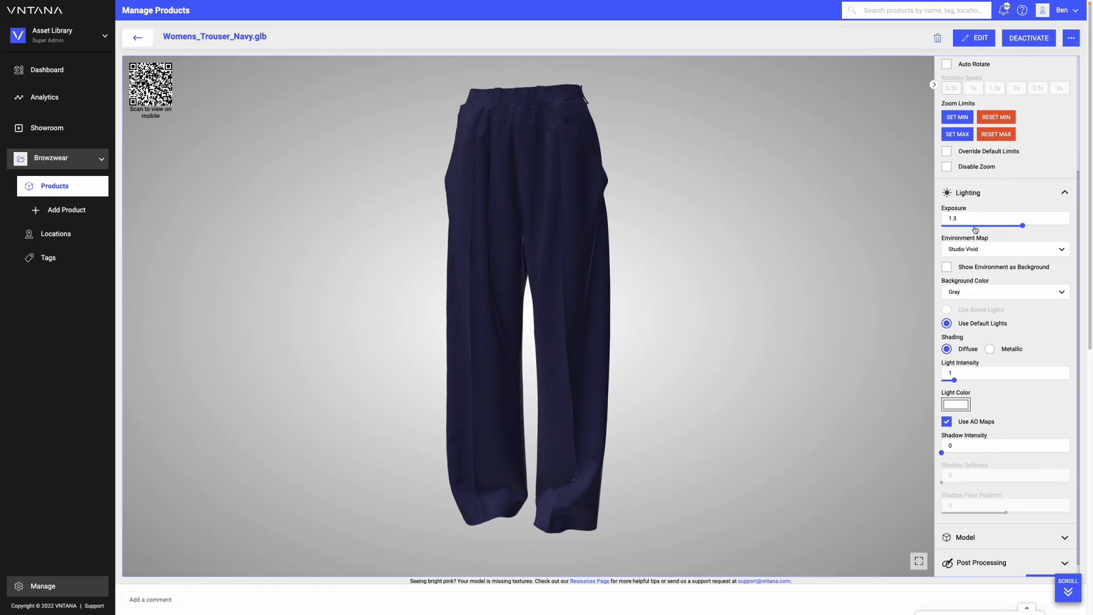
left_click(946, 267)
left_click_drag(795, 264, 822, 281)
- Look through the available environment maps, including the Browzwear and Other groups, without choosing a different one
left_click(965, 251)
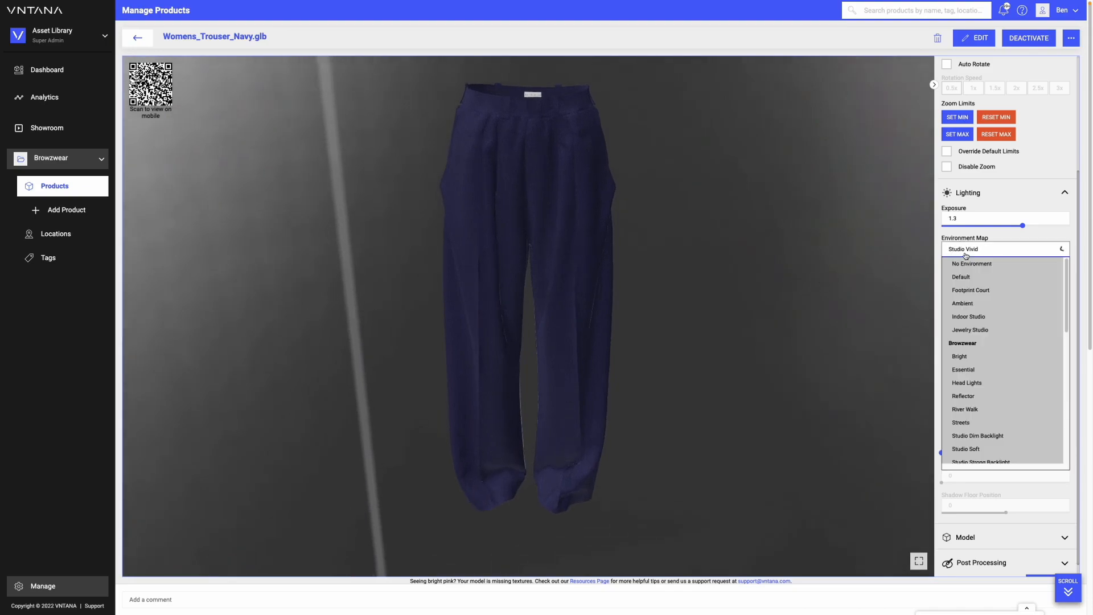
scroll(982, 365, "down", 2)
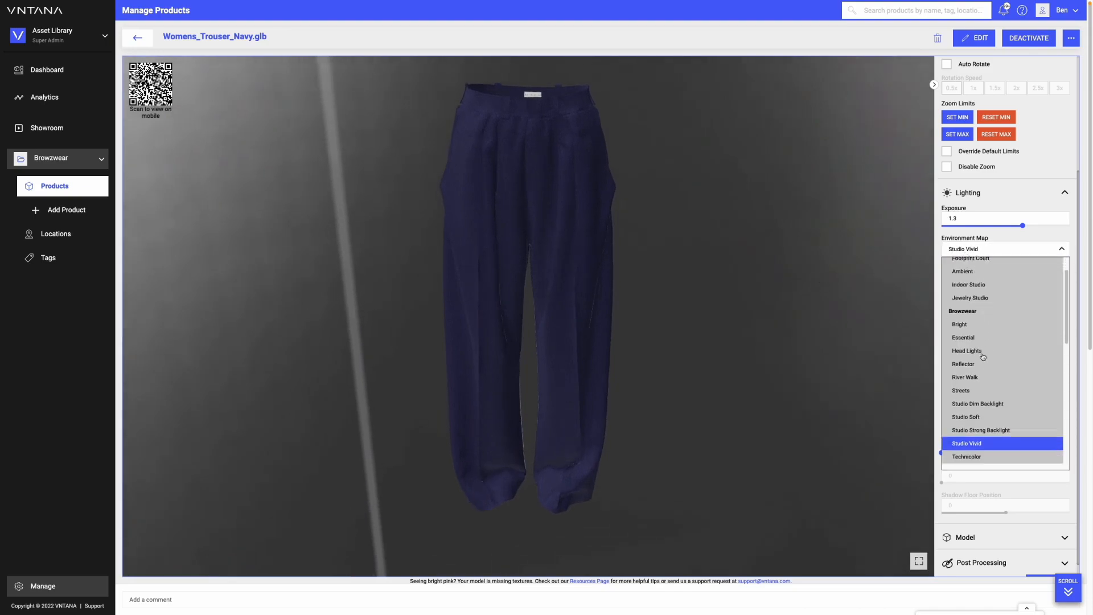
scroll(981, 349, "down", 6)
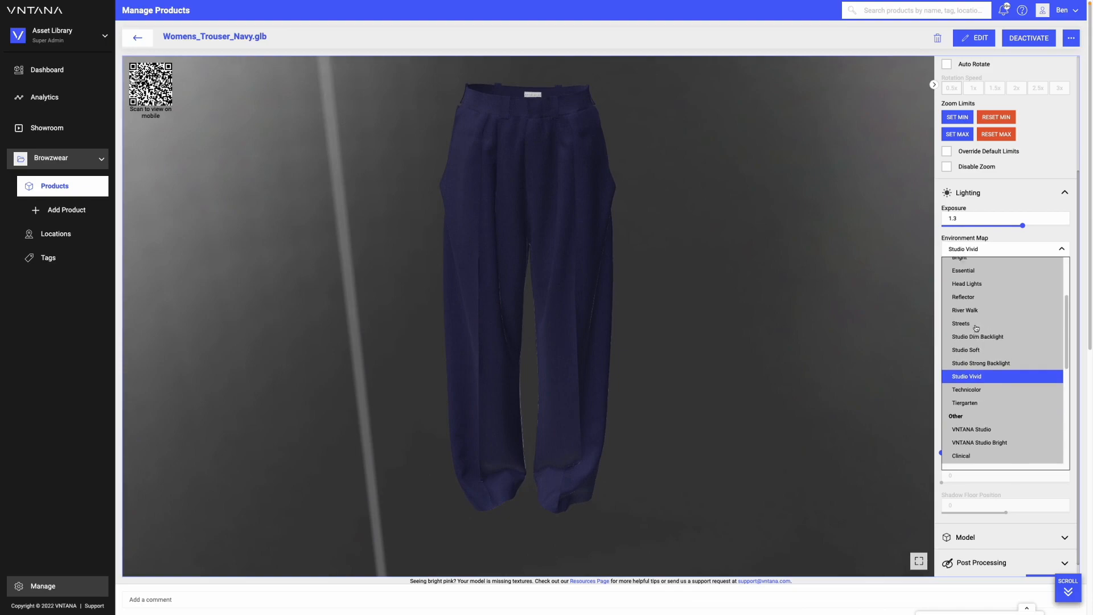
scroll(973, 343, "up", 8)
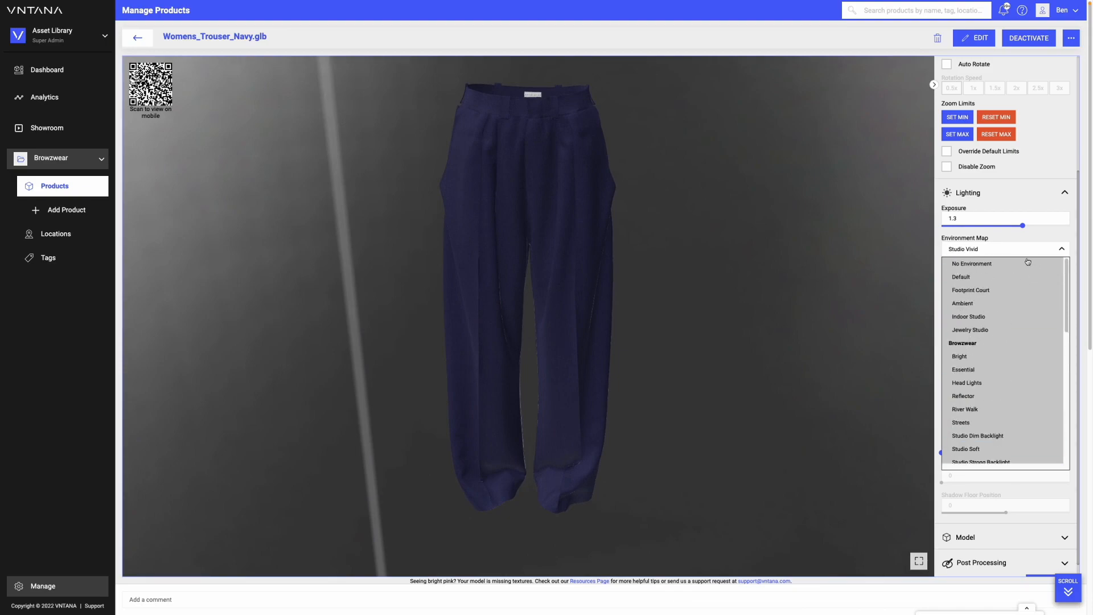
- Set the exposure to 1.5 and replace the environment background with the Transparent background color
left_click(1037, 226)
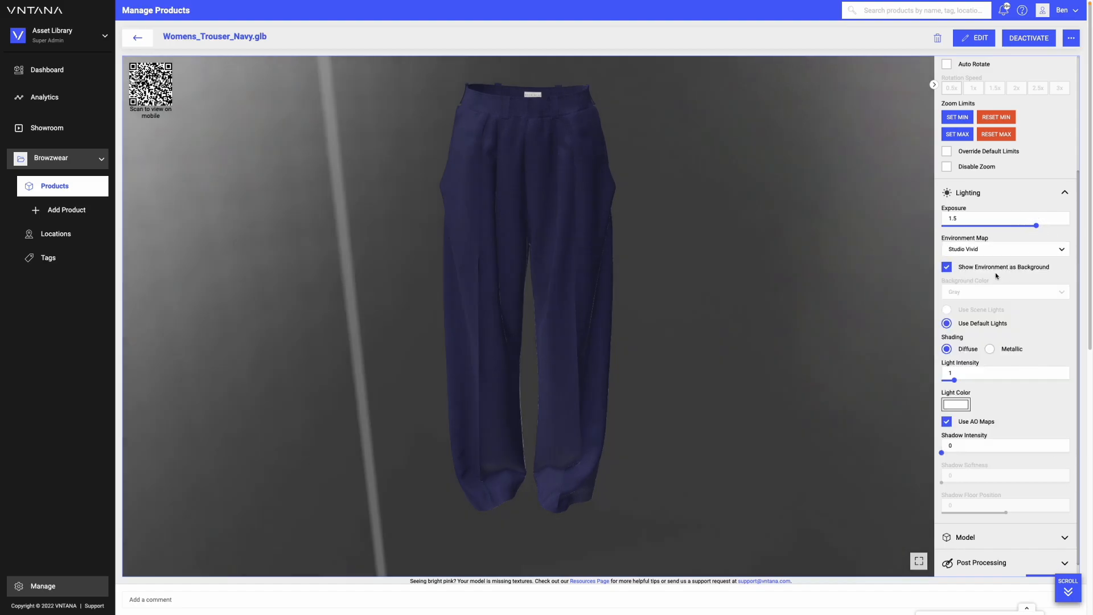
left_click(946, 266)
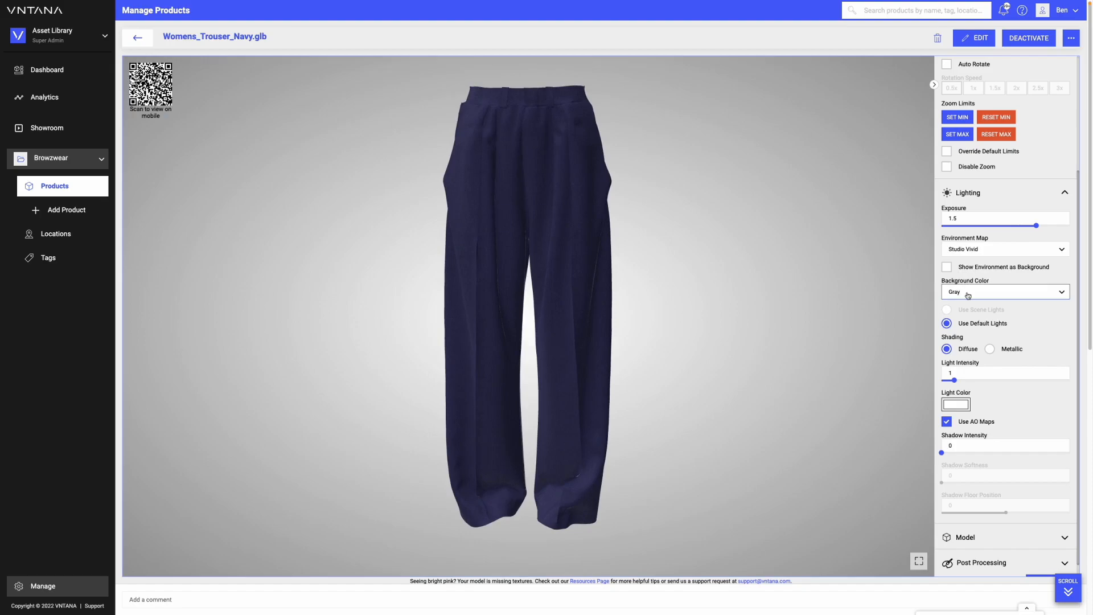
left_click(970, 292)
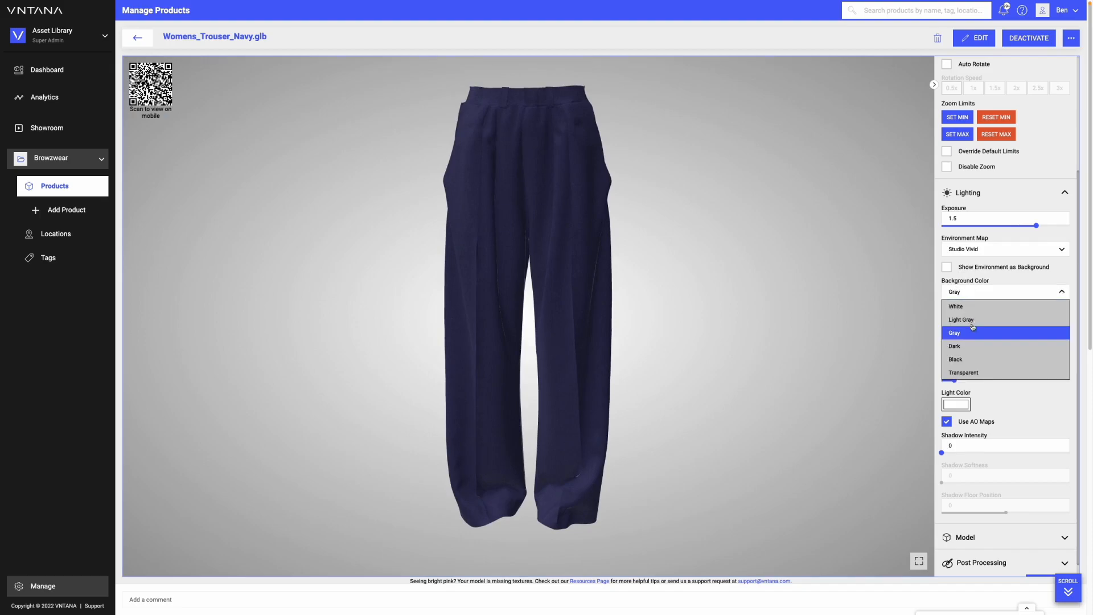
left_click(987, 372)
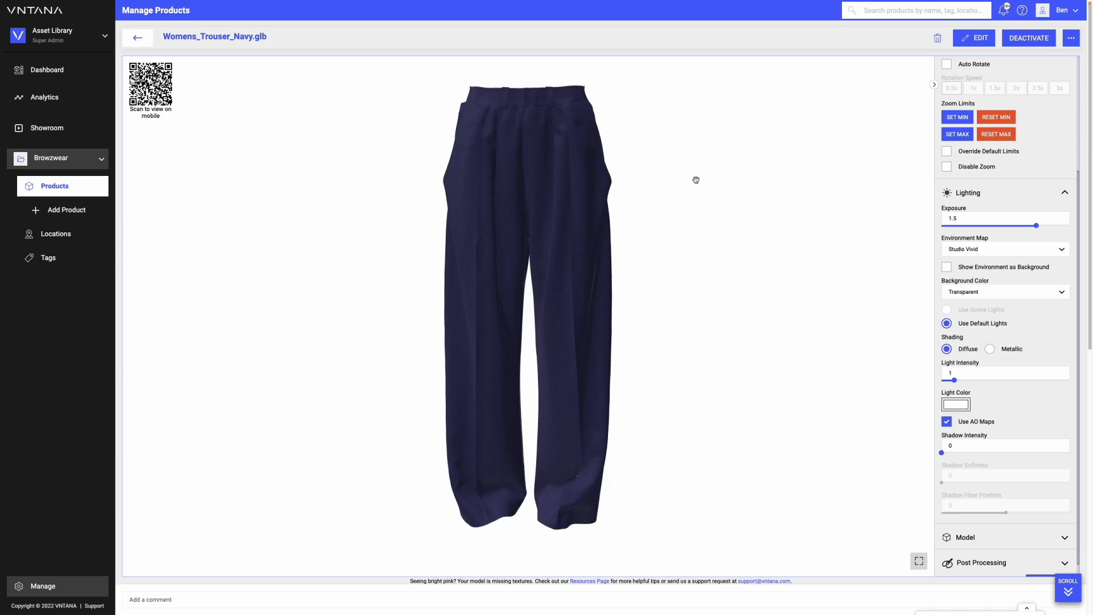
- Compare Metallic and Diffuse shading on the trousers from several angles, finishing on Diffuse
left_click_drag(628, 149, 706, 133)
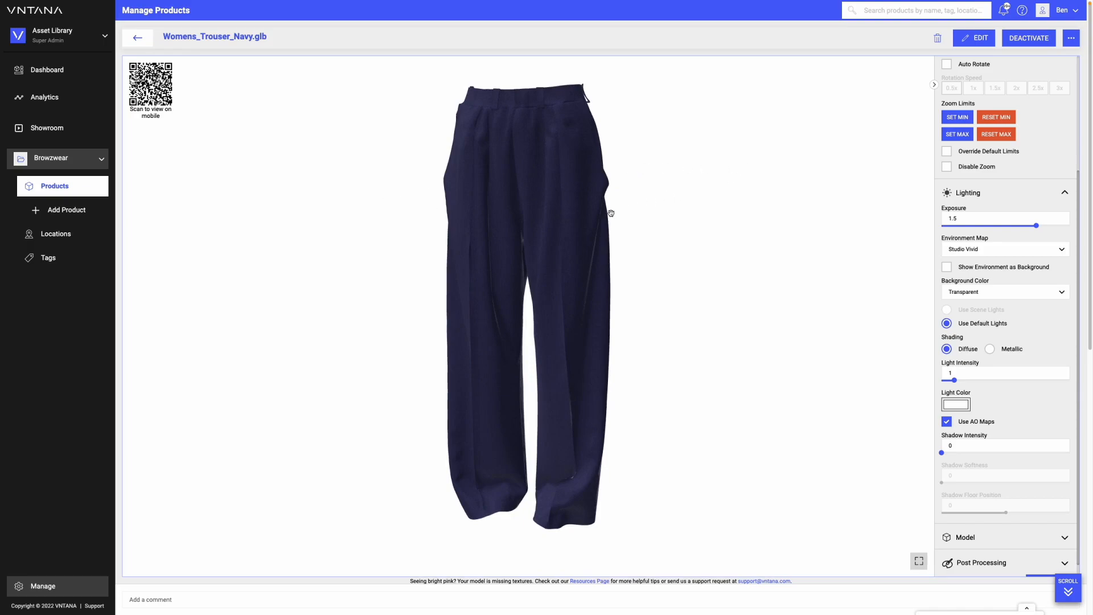
mouse_move(592, 230)
left_mouse_down()
mouse_move(578, 232)
mouse_move(591, 238)
left_mouse_up()
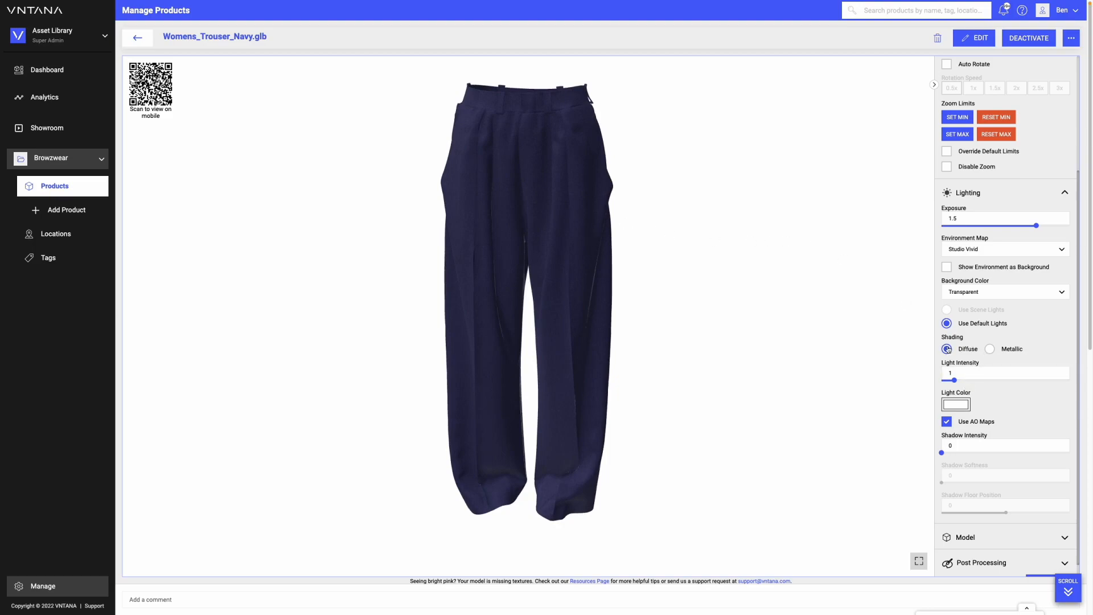
left_click(990, 349)
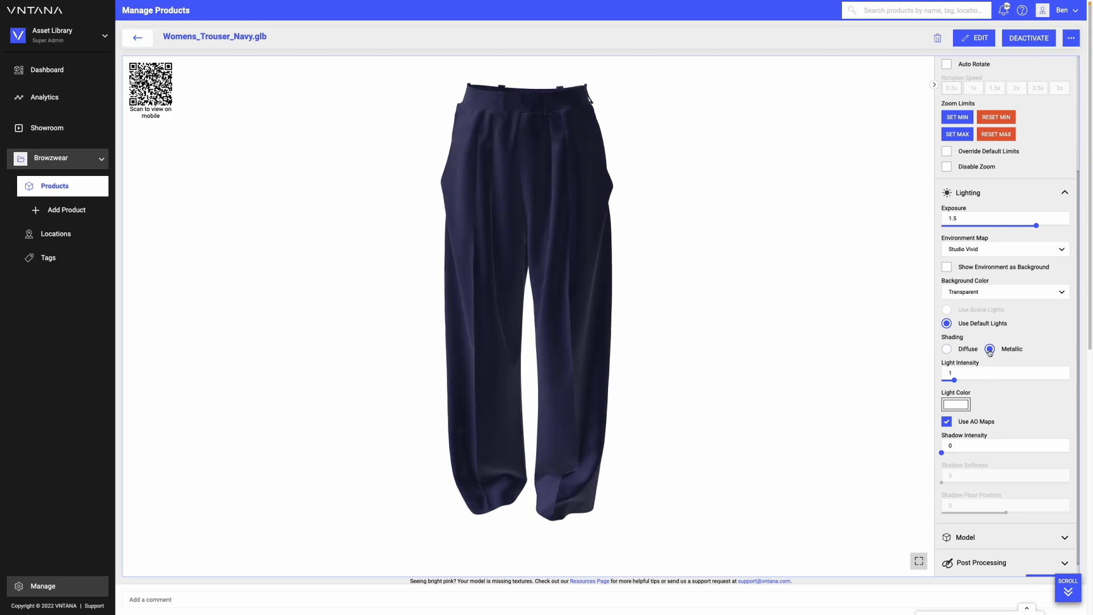
left_click(946, 348)
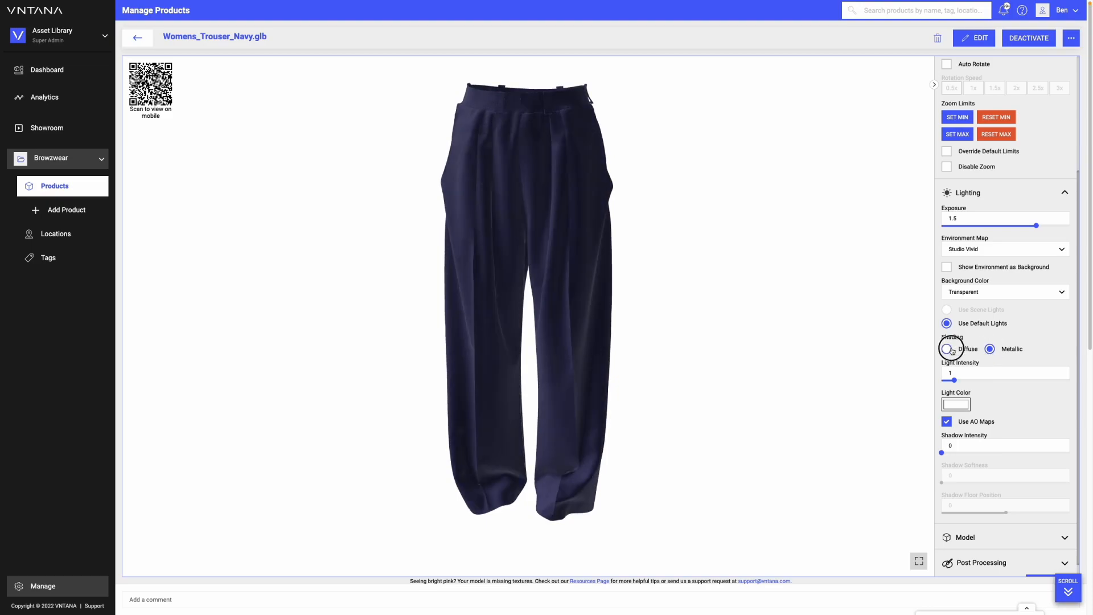
left_click(995, 350)
left_click(949, 347)
mouse_move(724, 307)
left_mouse_down()
mouse_move(685, 294)
mouse_move(688, 310)
left_mouse_up()
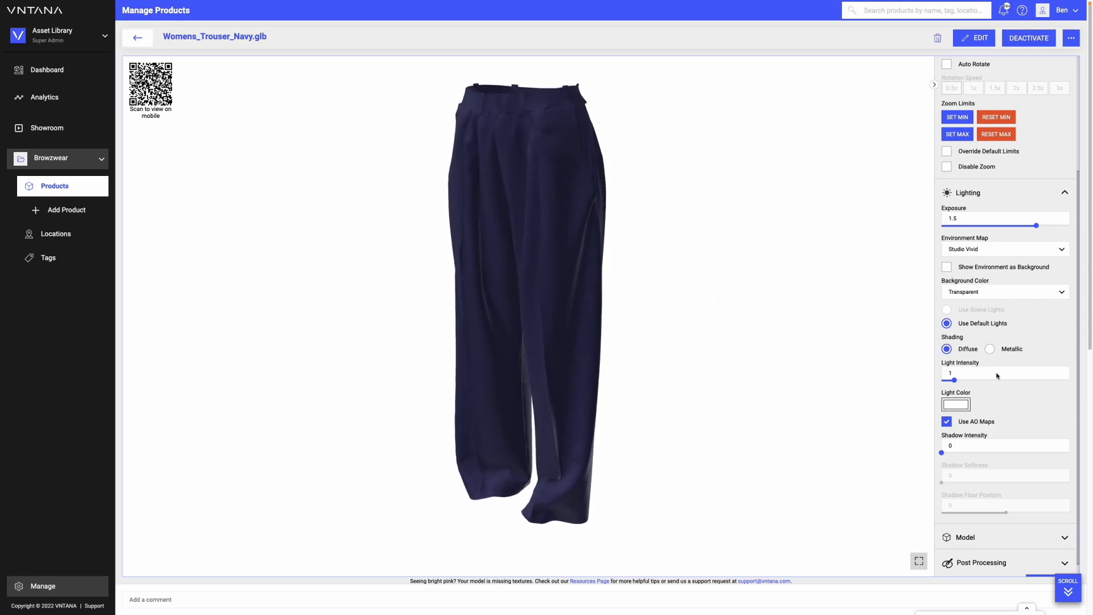
left_click(991, 349)
mouse_move(651, 339)
left_mouse_down()
mouse_move(702, 327)
mouse_move(737, 345)
left_mouse_up()
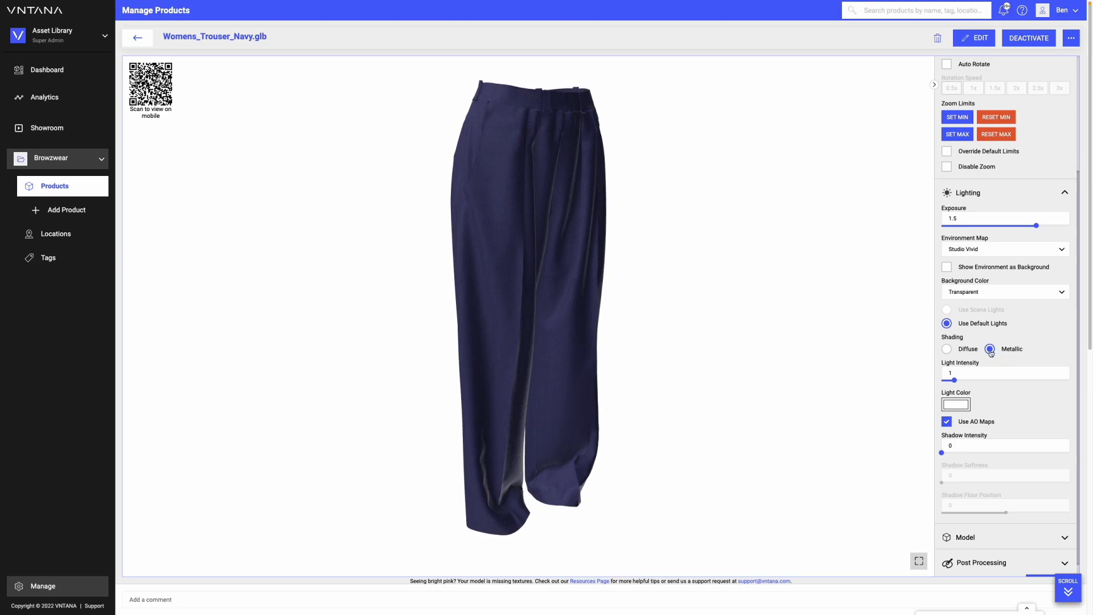
left_click(948, 350)
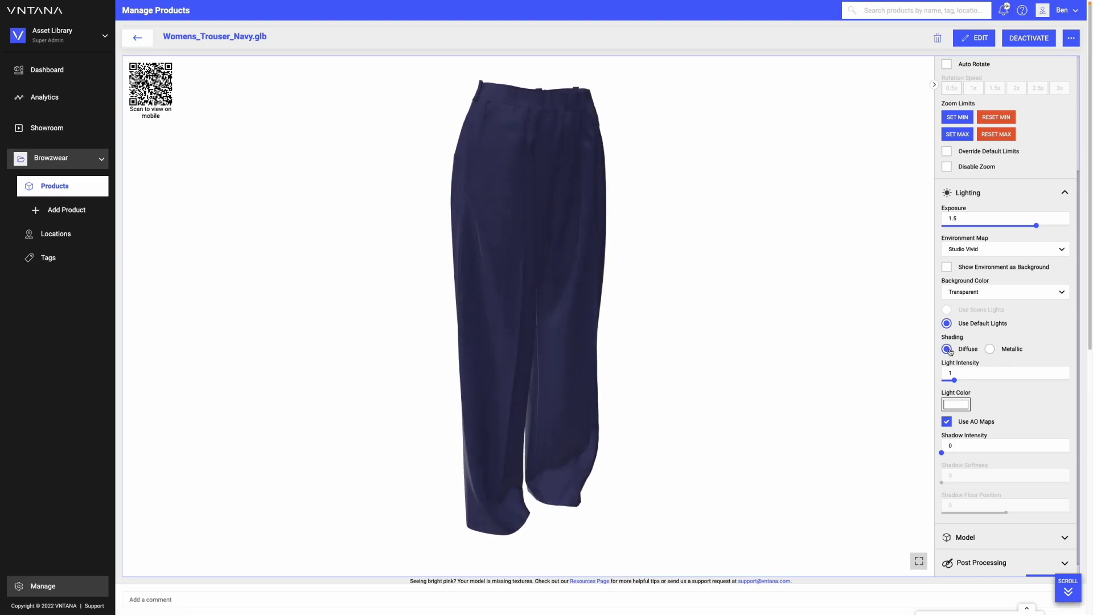
- Raise the light intensity to 4.75 while checking the trousers from different angles
left_click_drag(650, 382, 608, 367)
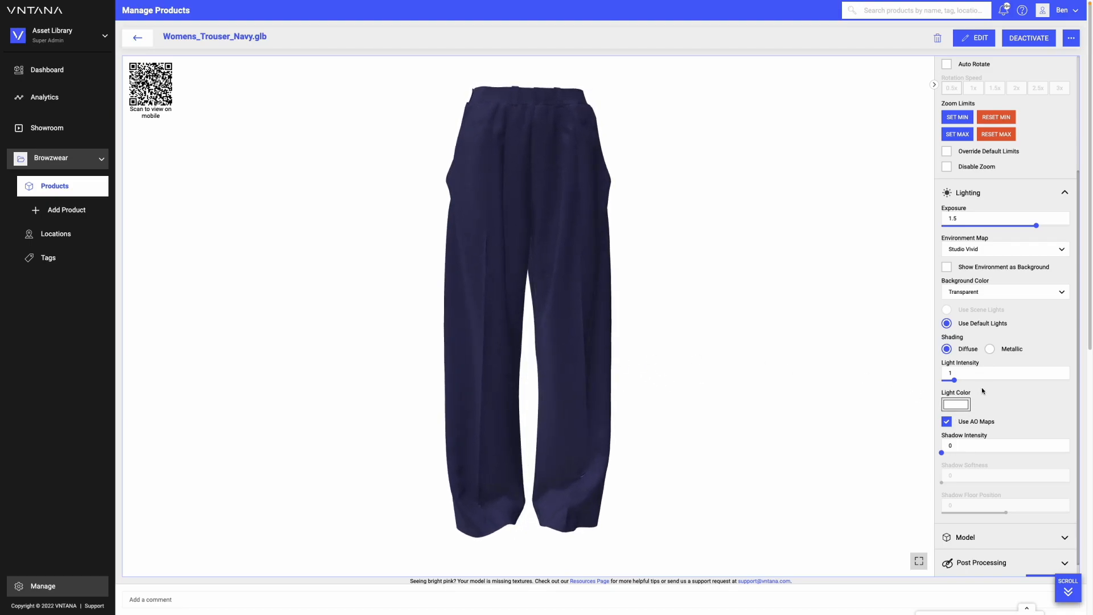
scroll(1005, 402, "down", 1)
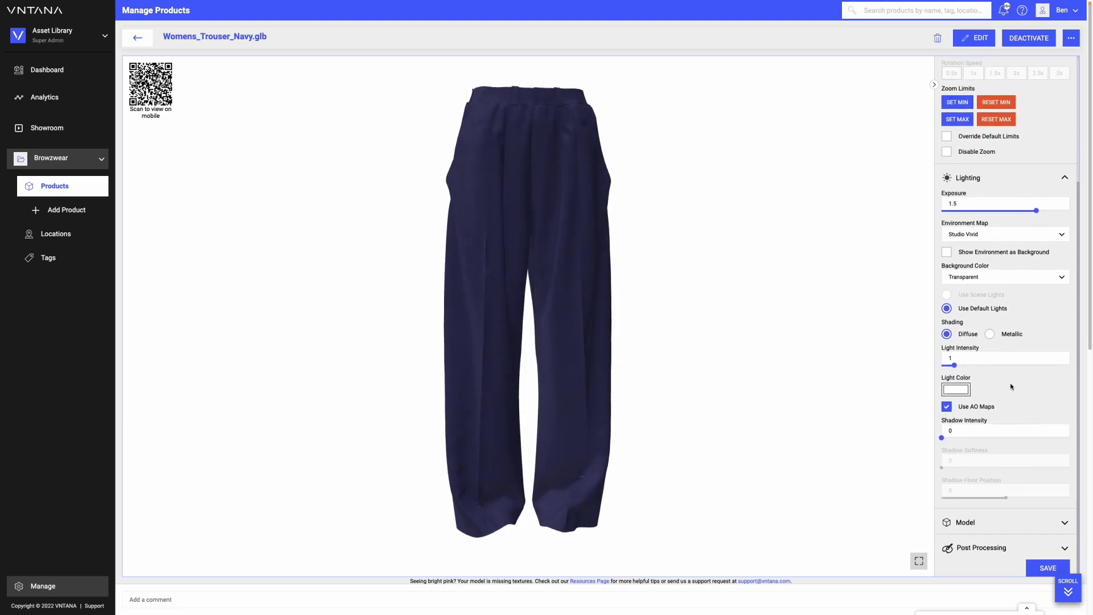
mouse_move(955, 366)
left_mouse_down()
mouse_move(983, 359)
mouse_move(964, 365)
left_mouse_up()
left_click_drag(559, 159, 552, 197)
left_click_drag(722, 251, 809, 268)
mouse_move(972, 368)
left_mouse_down()
mouse_move(1042, 367)
mouse_move(1002, 366)
left_mouse_up()
- Try the light color picker and finish on the near-white color #F3F3F3
left_click(947, 393)
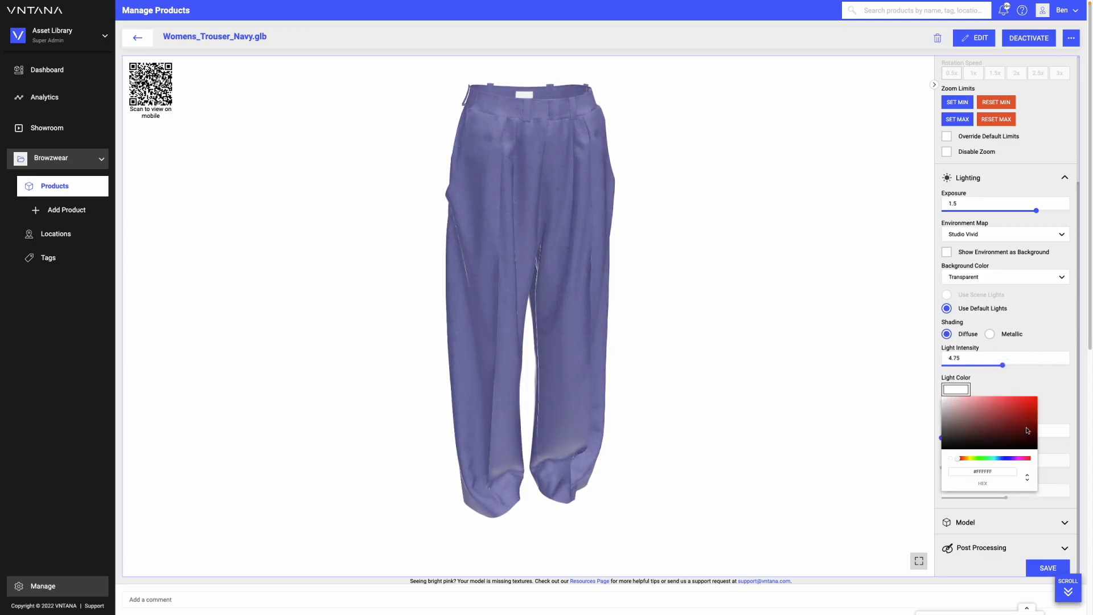
left_click(1031, 401)
mouse_move(1031, 401)
left_mouse_down()
mouse_move(1003, 414)
mouse_move(1022, 415)
mouse_move(940, 398)
left_mouse_up()
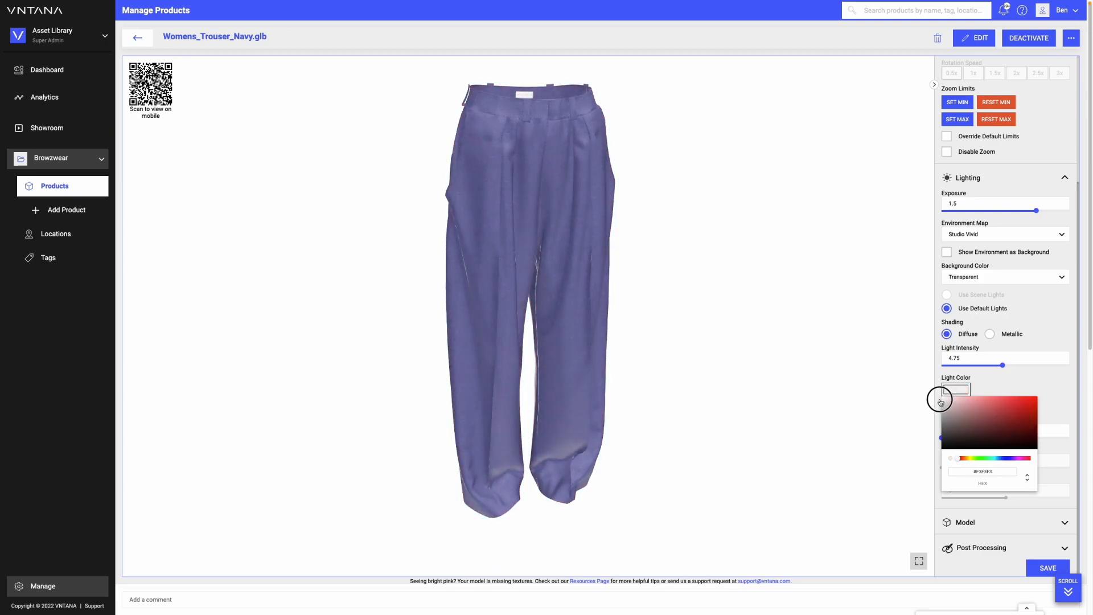
left_click(966, 376)
- Lower the light intensity to 1.69
left_click_drag(1002, 365, 963, 368)
scroll(1019, 413, "down", 1)
scroll(1002, 380, "down", 1)
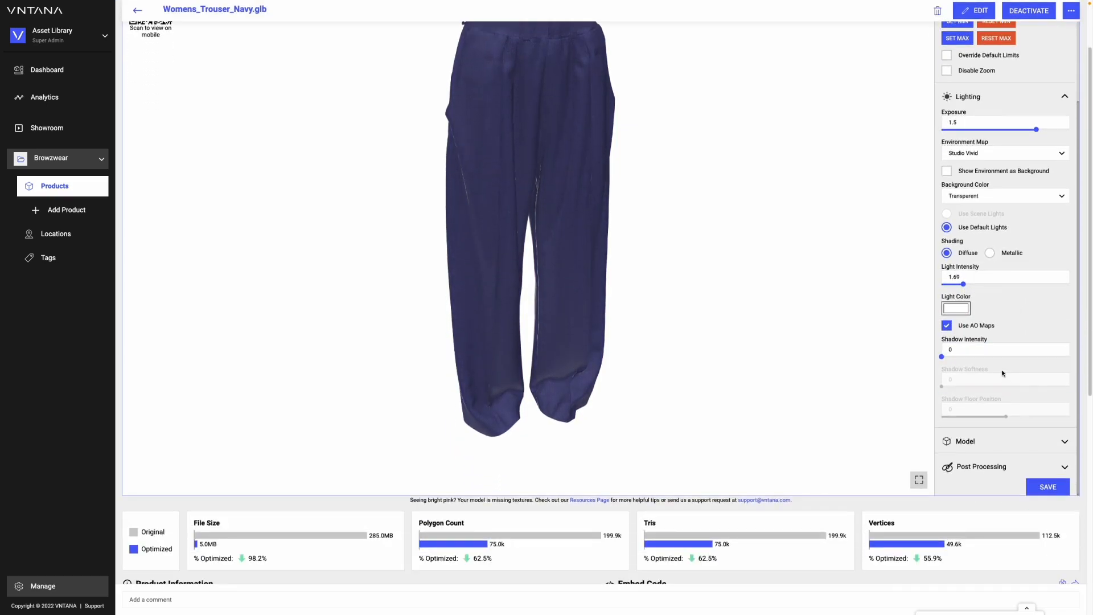
- Compare the trousers with and without AO maps, leaving the use of AO maps switched off
scroll(965, 410, "up", 1)
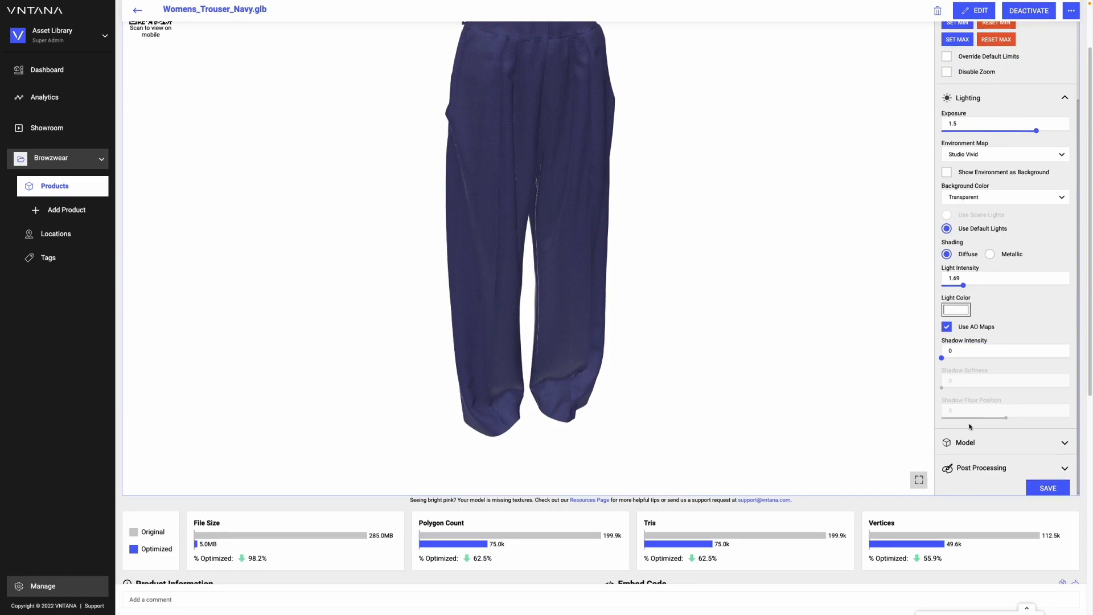
left_click_drag(700, 344, 572, 315)
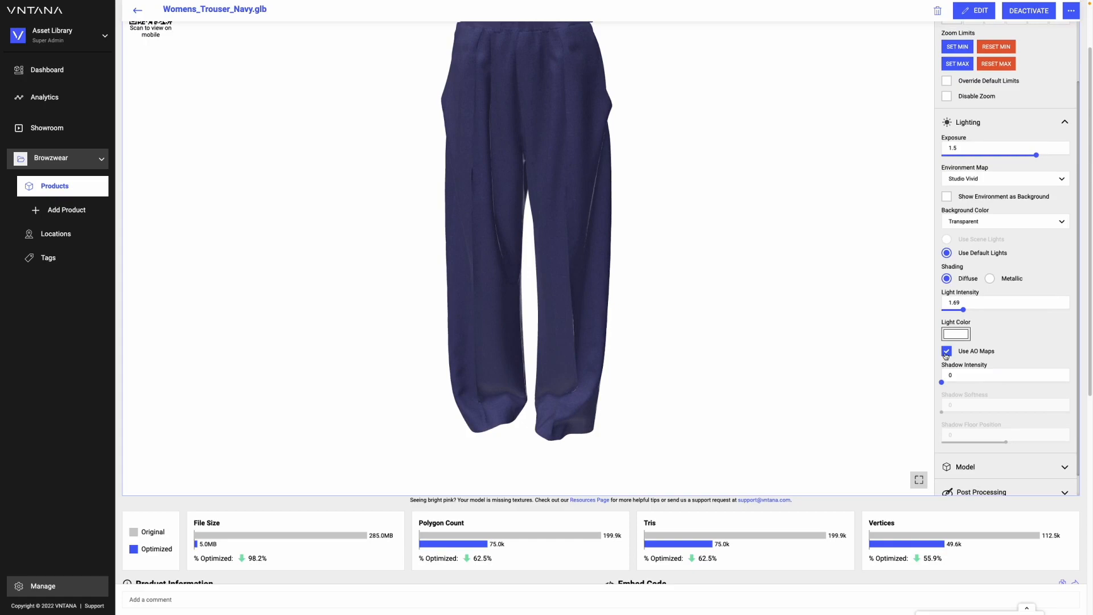
left_click(945, 353)
left_click(945, 353)
left_click(950, 353)
- Set the shadow intensity to 2 with a shadow softness of 0, and view the shadow under the trousers
scroll(981, 349, "down", 1)
left_click_drag(942, 356, 966, 356)
left_click_drag(796, 343, 797, 327)
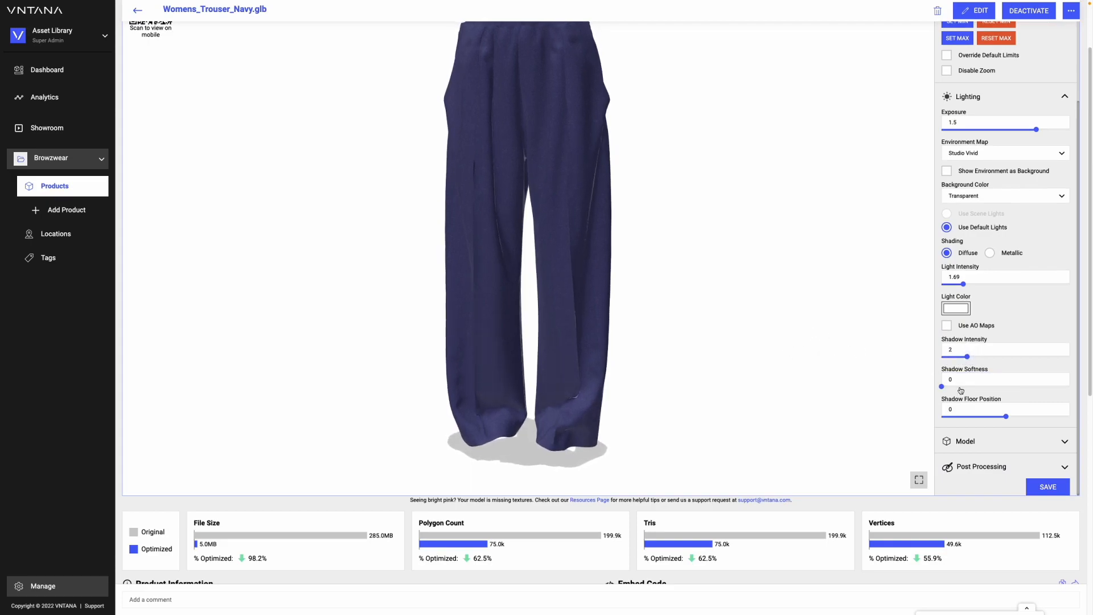
mouse_move(942, 387)
left_mouse_down()
mouse_move(1015, 381)
mouse_move(925, 384)
left_mouse_up()
- Move the shadow floor position down to -0.1
mouse_move(1005, 416)
left_mouse_down()
mouse_move(980, 413)
mouse_move(1000, 411)
left_mouse_up()
mouse_move(1007, 410)
left_mouse_down()
mouse_move(1016, 409)
mouse_move(996, 400)
left_mouse_up()
scroll(996, 403, "down", 2)
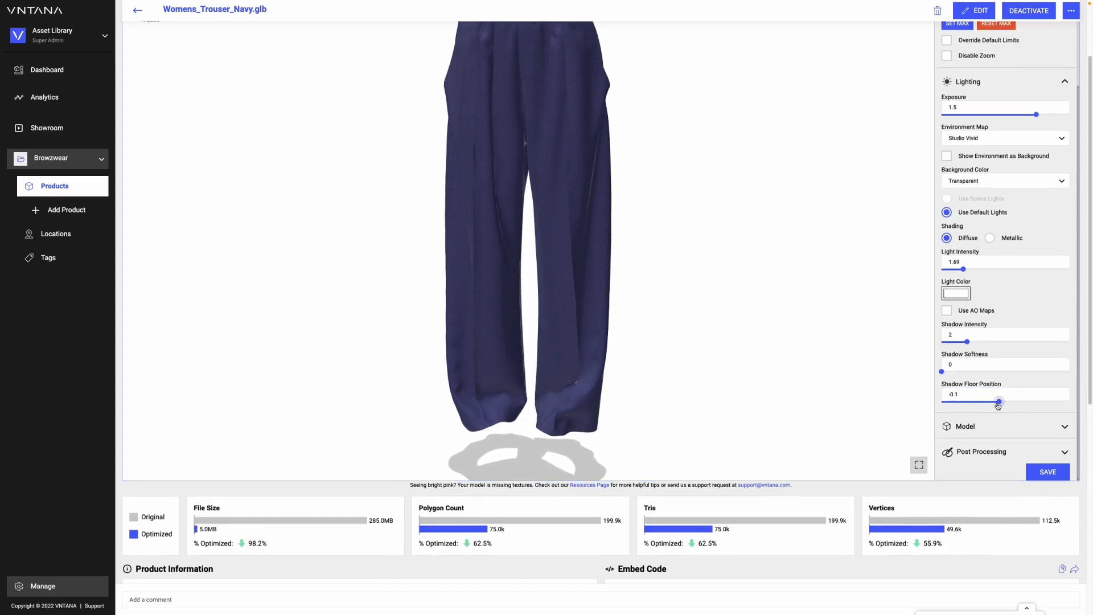
- Open the model orientation settings and set the yaw of the trousers to 90
left_click(995, 411)
scroll(991, 341, "down", 2)
scroll(989, 326, "down", 1)
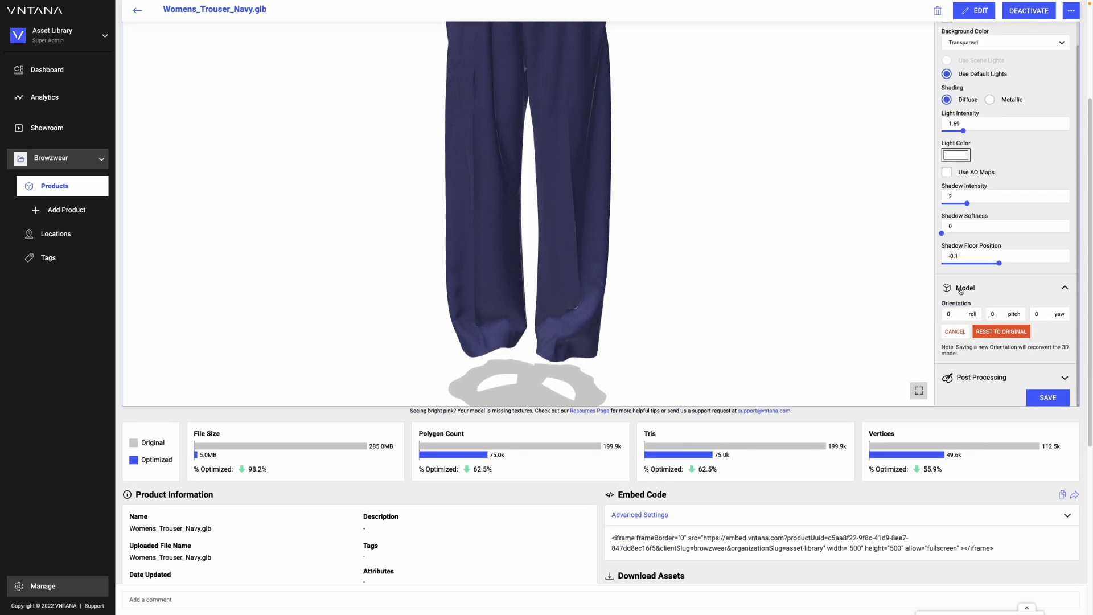
scroll(982, 427, "up", 1)
scroll(982, 428, "up", 1)
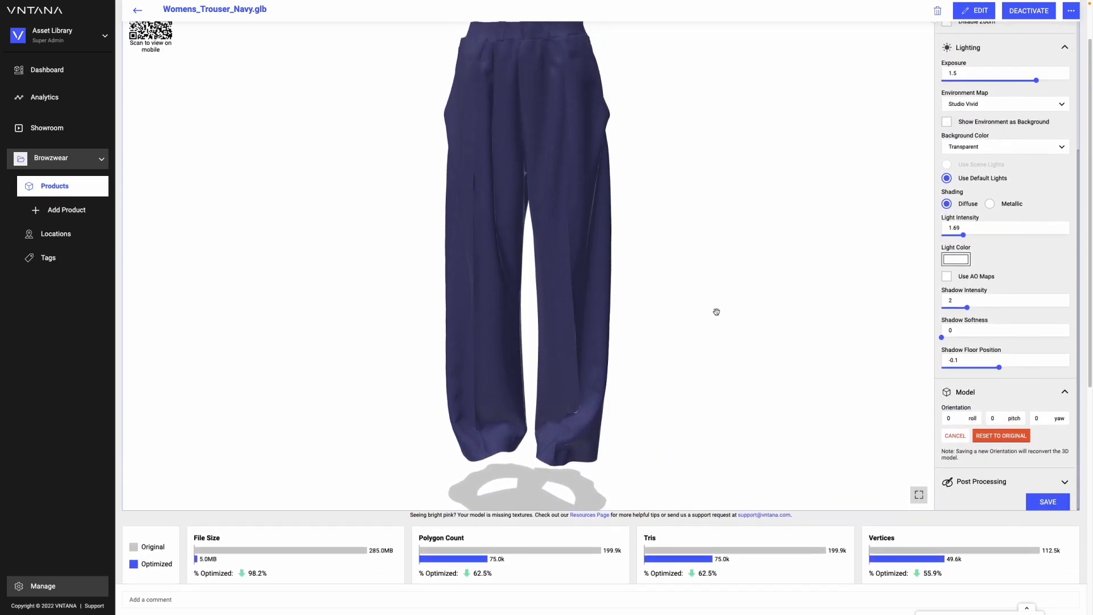
left_click(992, 418)
left_click_drag(615, 310, 620, 309)
left_click(1023, 419)
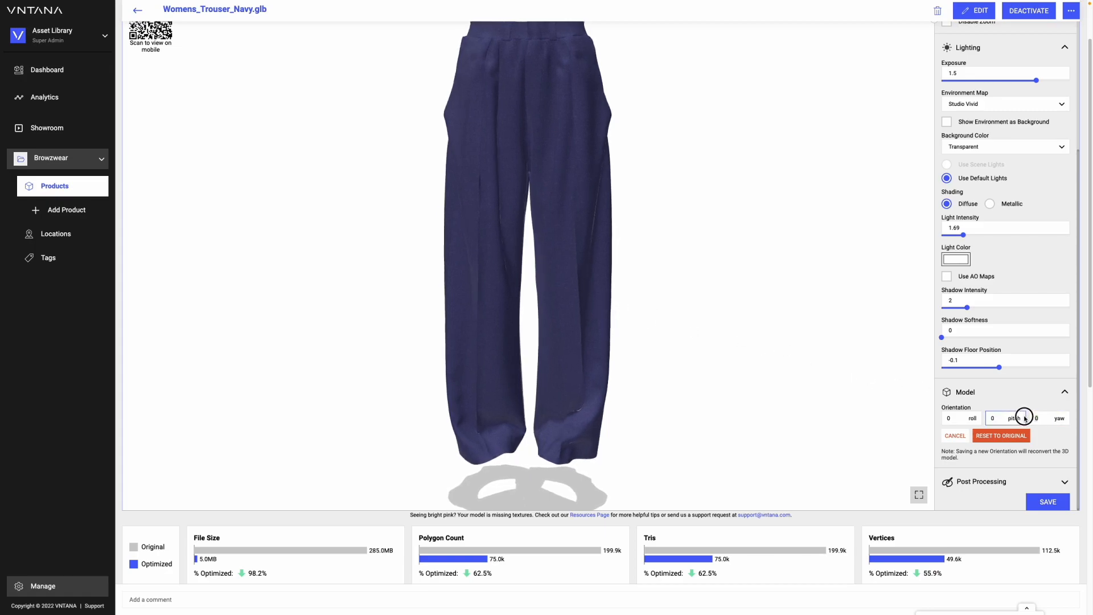
key("Tab")
type("90")
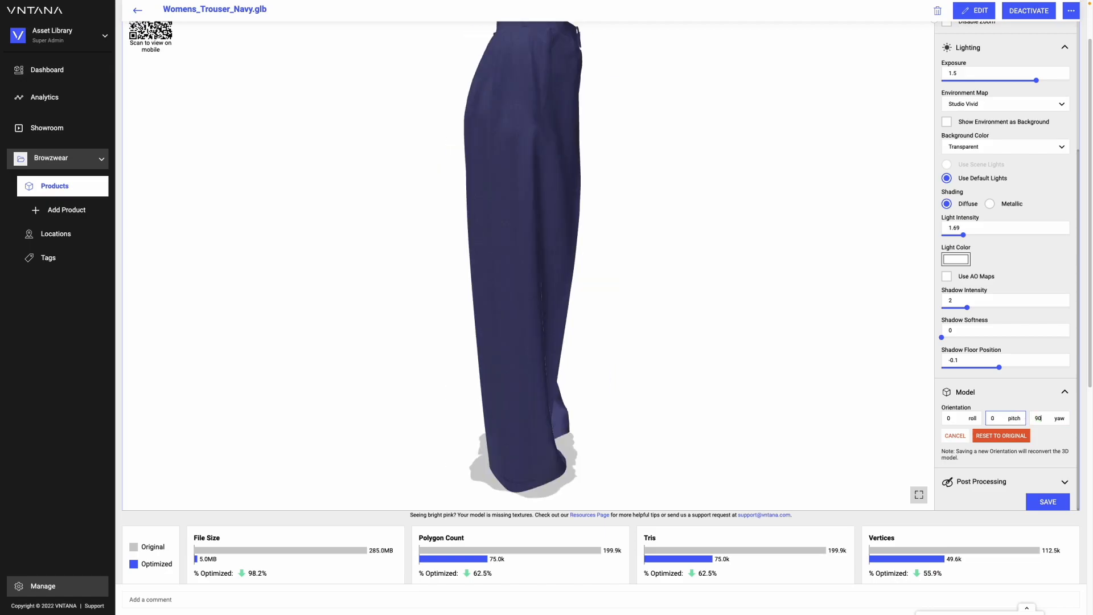
- Set the pitch of the trousers to 90 as well and reset the orientation to the original
left_click(966, 418)
key("Tab")
type("90")
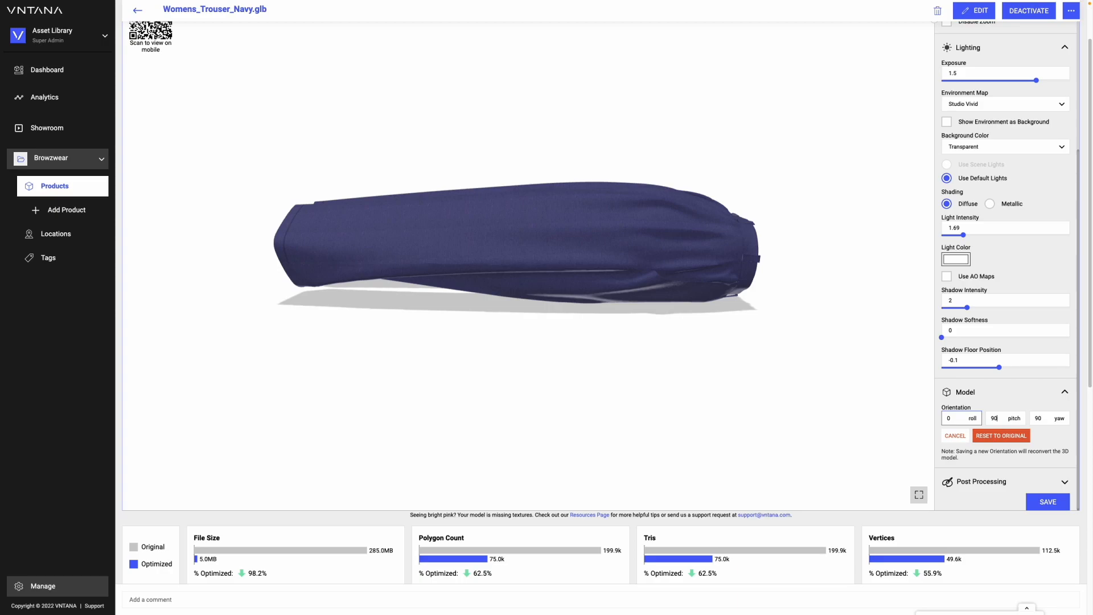
left_click(993, 413)
scroll(1018, 374, "down", 1)
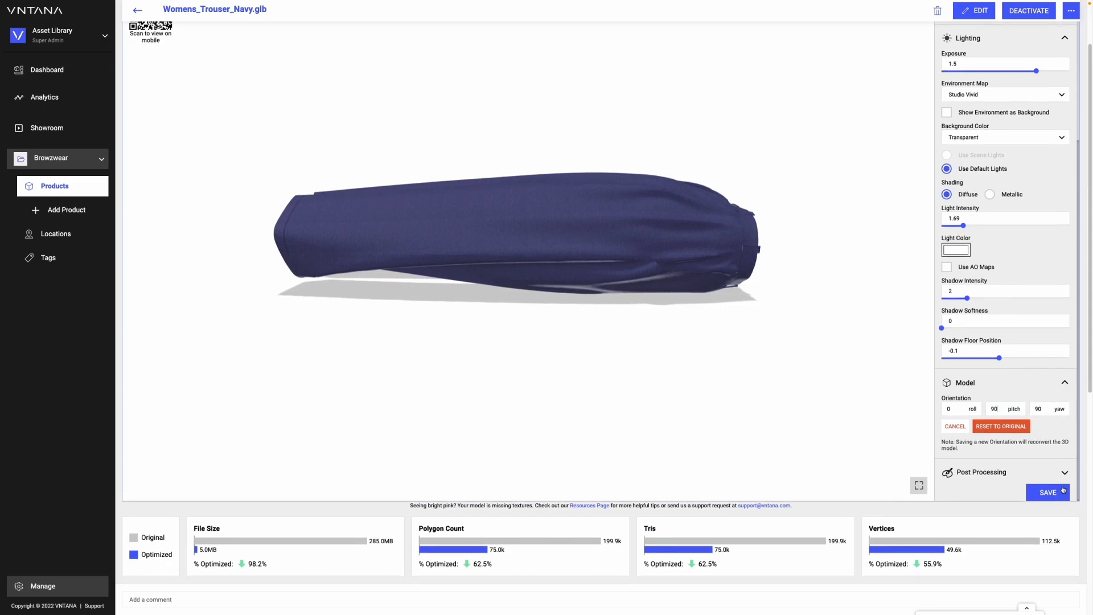
left_click(1020, 431)
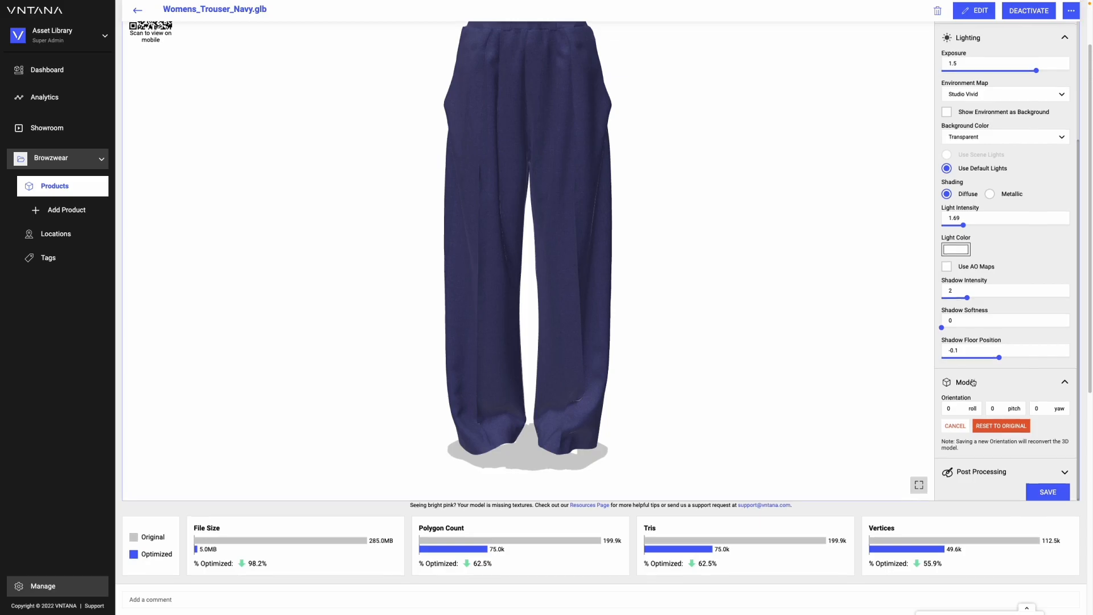
- Open the post-processing settings, enable SMAA and check the trousers from another angle
scroll(973, 383, "down", 3)
left_click(968, 347)
scroll(971, 364, "up", 2)
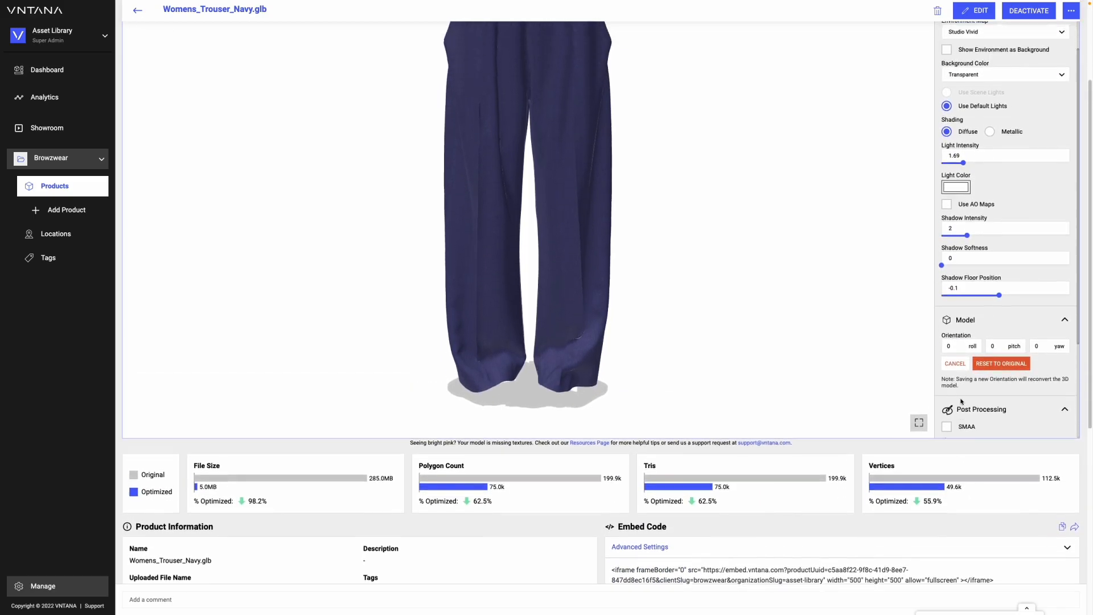
scroll(997, 401, "down", 3)
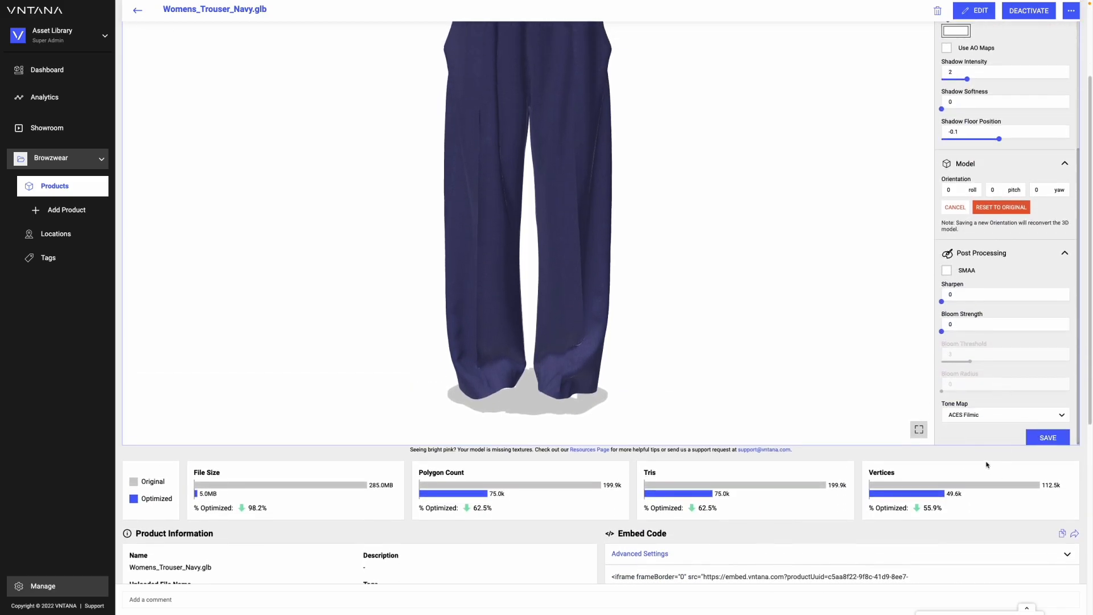
scroll(986, 458, "up", 3)
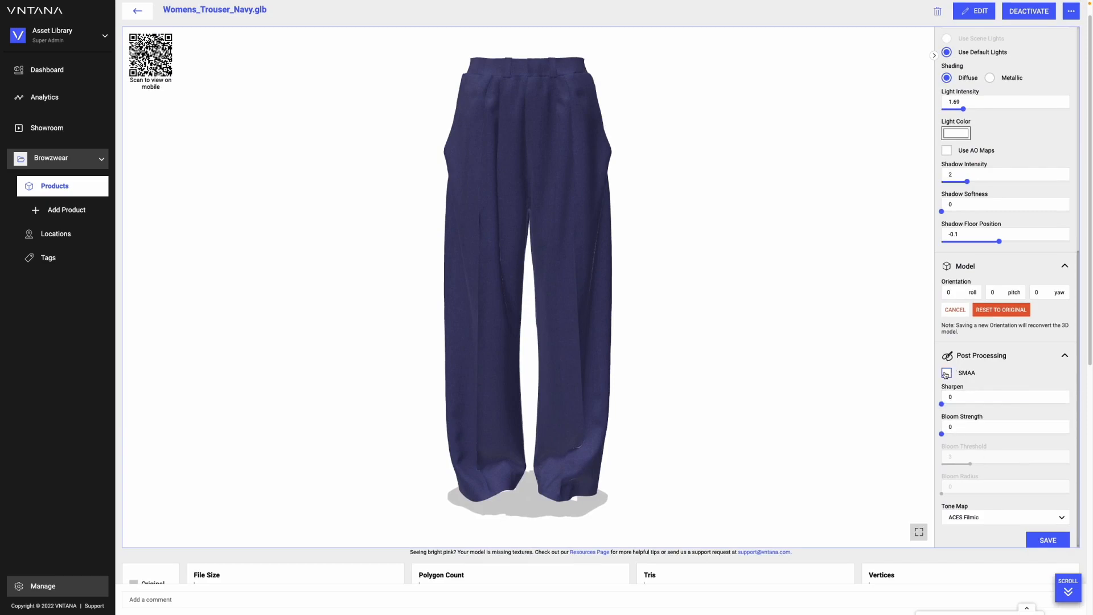
left_click(946, 373)
left_click_drag(609, 292, 630, 304)
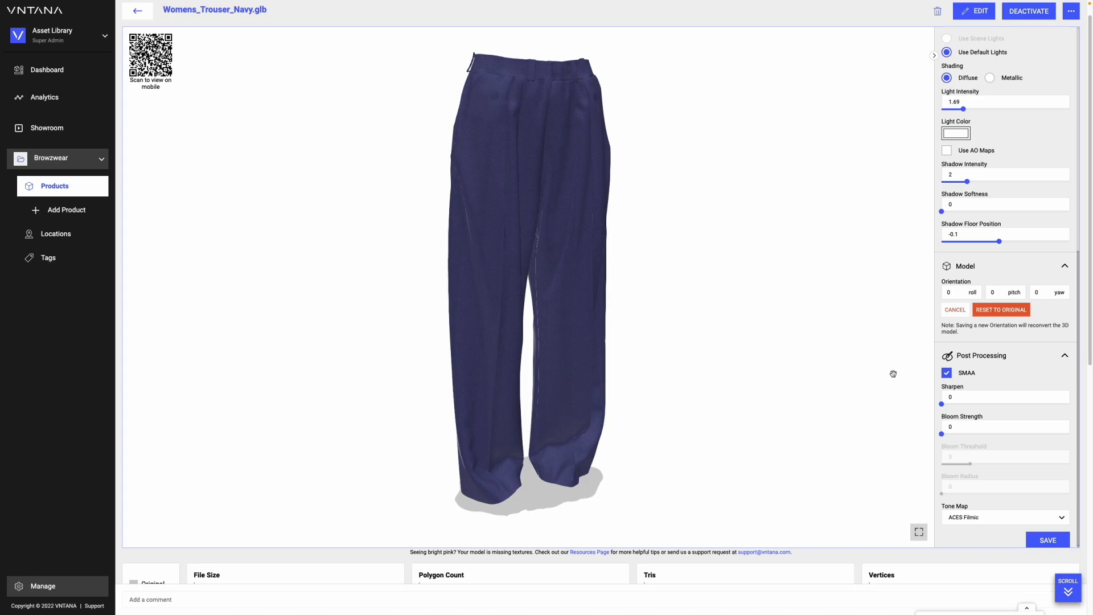
- Set the post-processing sharpen to 0.1, bloom strength to 0.36 and bloom threshold to 3.24
left_click_drag(947, 406, 942, 441)
left_click_drag(942, 440, 979, 464)
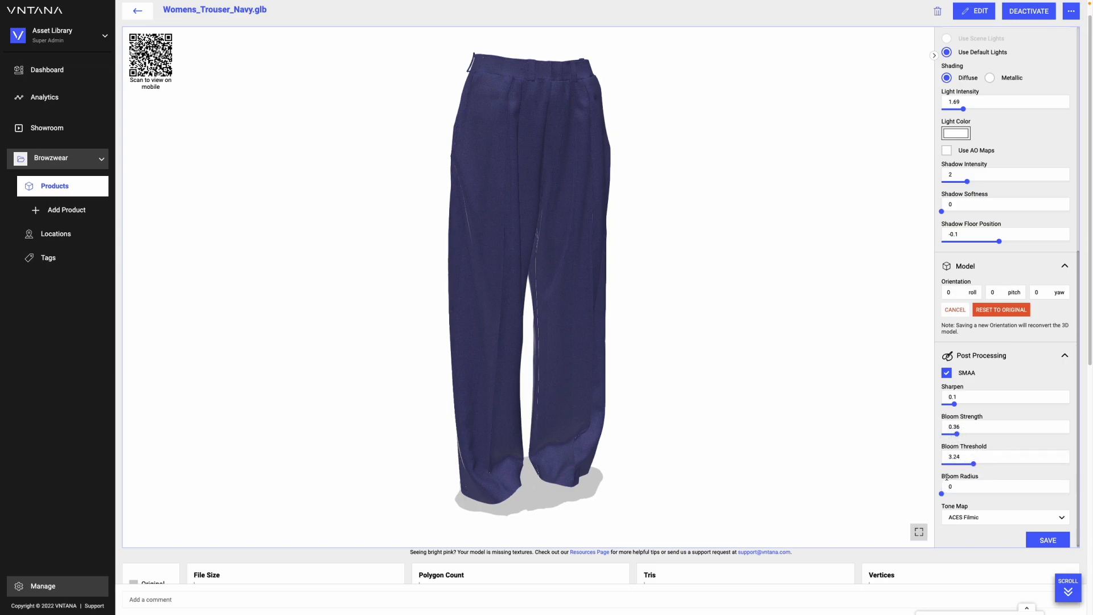
scroll(947, 472, "down", 1)
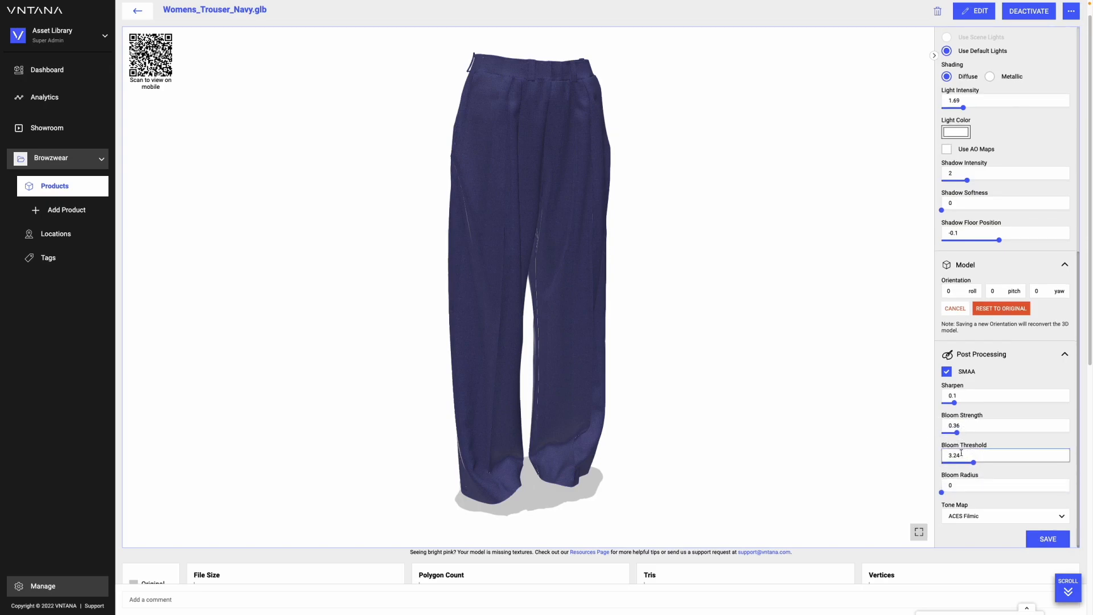
- Compare the Linear and ACES Filmic tone maps on the trousers, finishing on Linear
left_click(1003, 518)
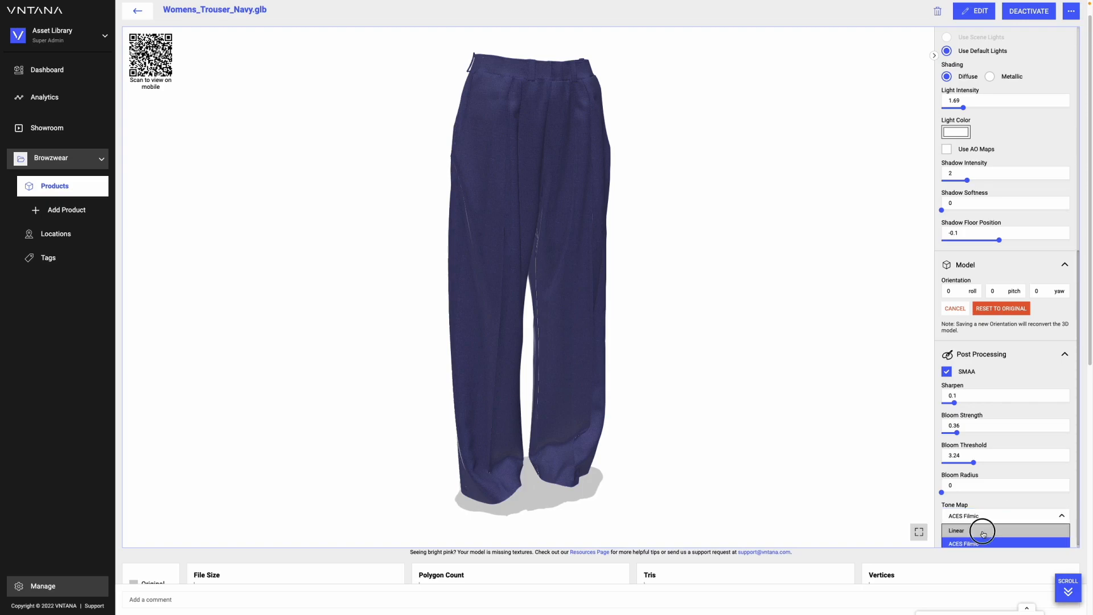
left_click(984, 532)
left_click(980, 517)
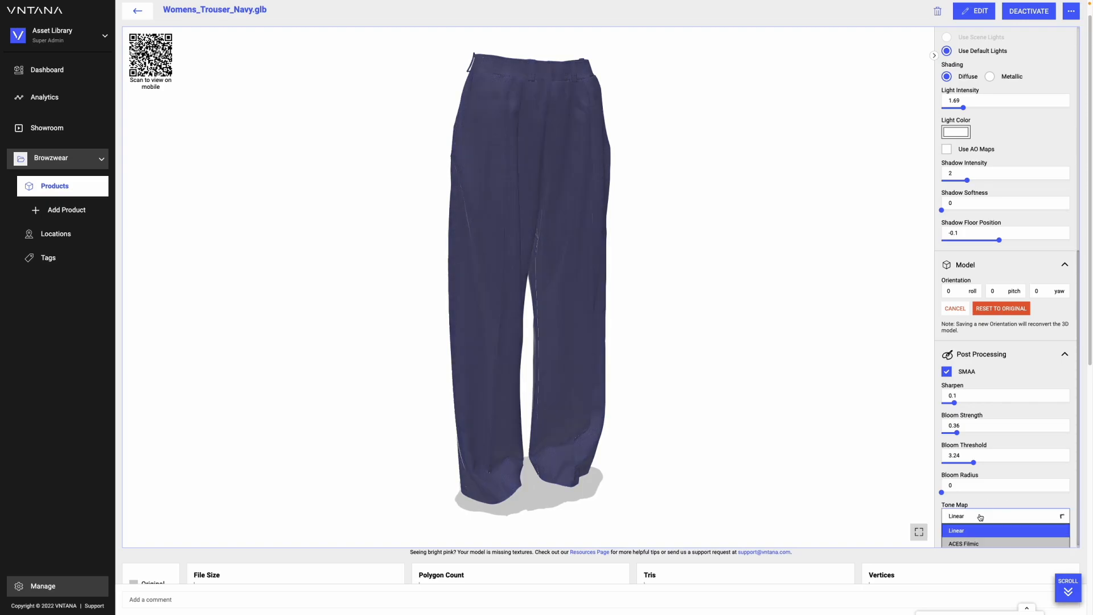
left_click(973, 544)
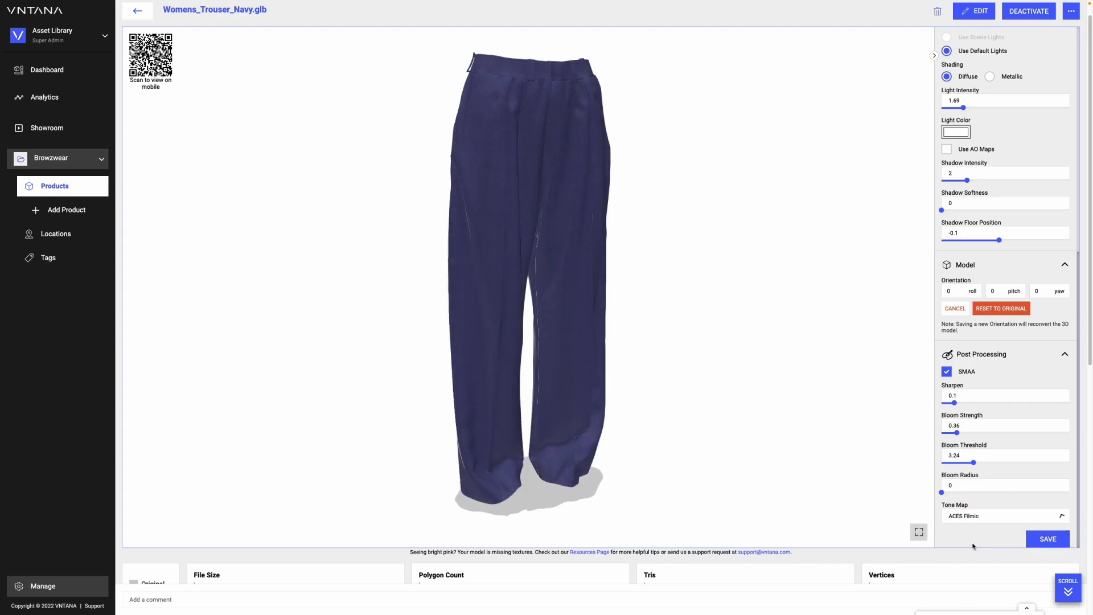
left_click(971, 516)
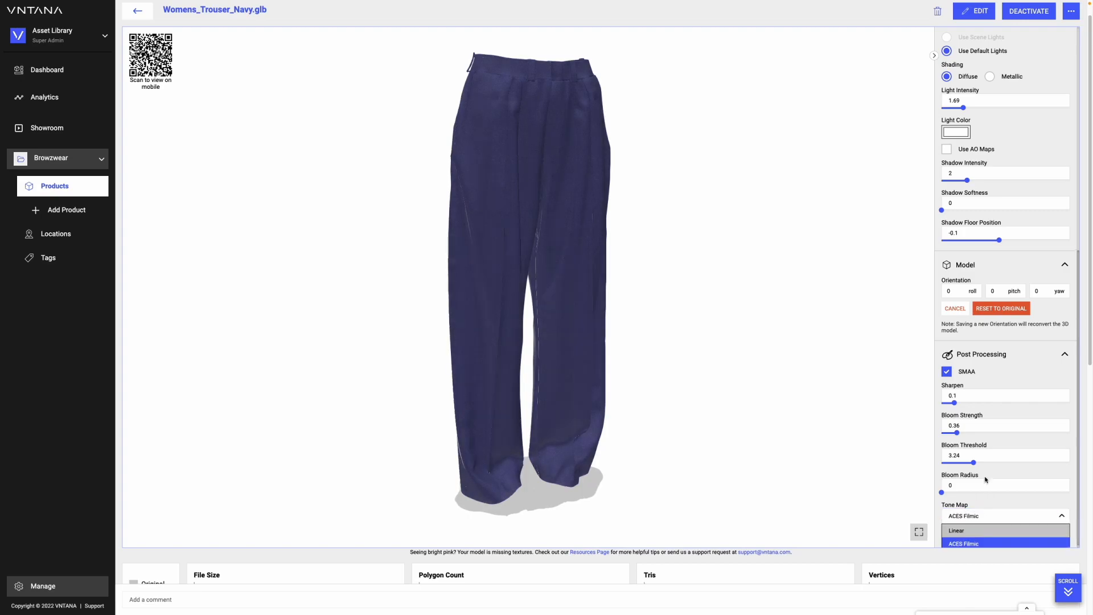
scroll(987, 471, "down", 1)
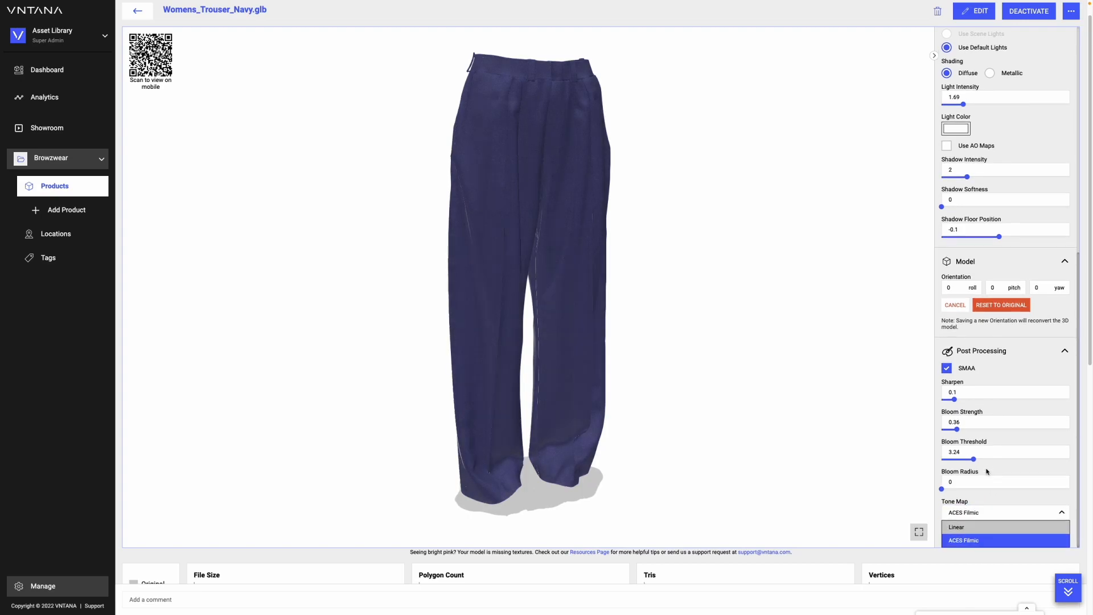
left_click(977, 524)
left_click_drag(648, 288, 646, 289)
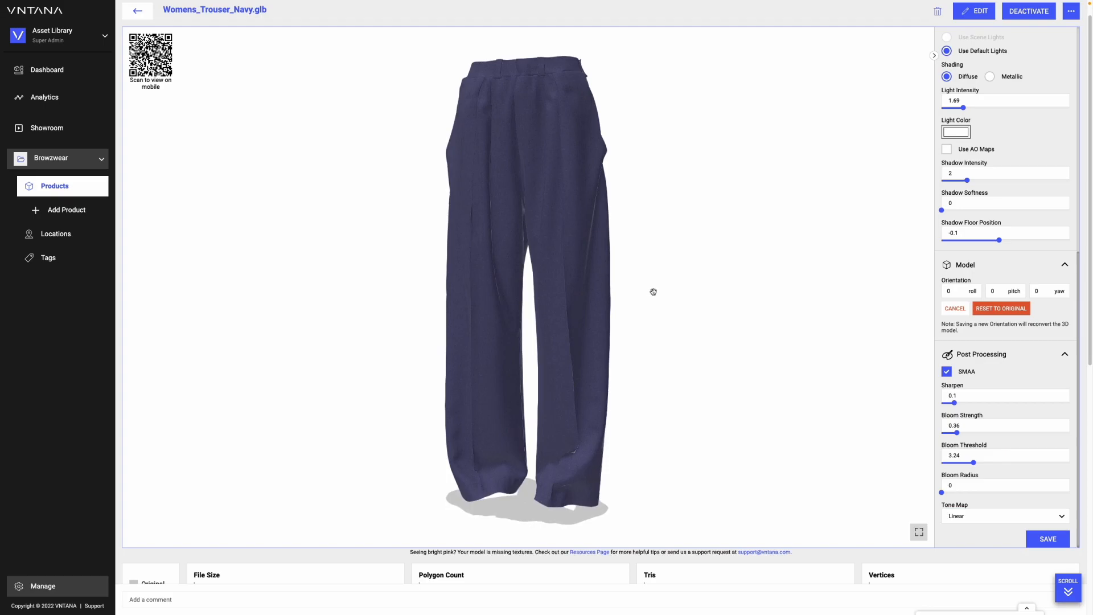
scroll(991, 398, "down", 3)
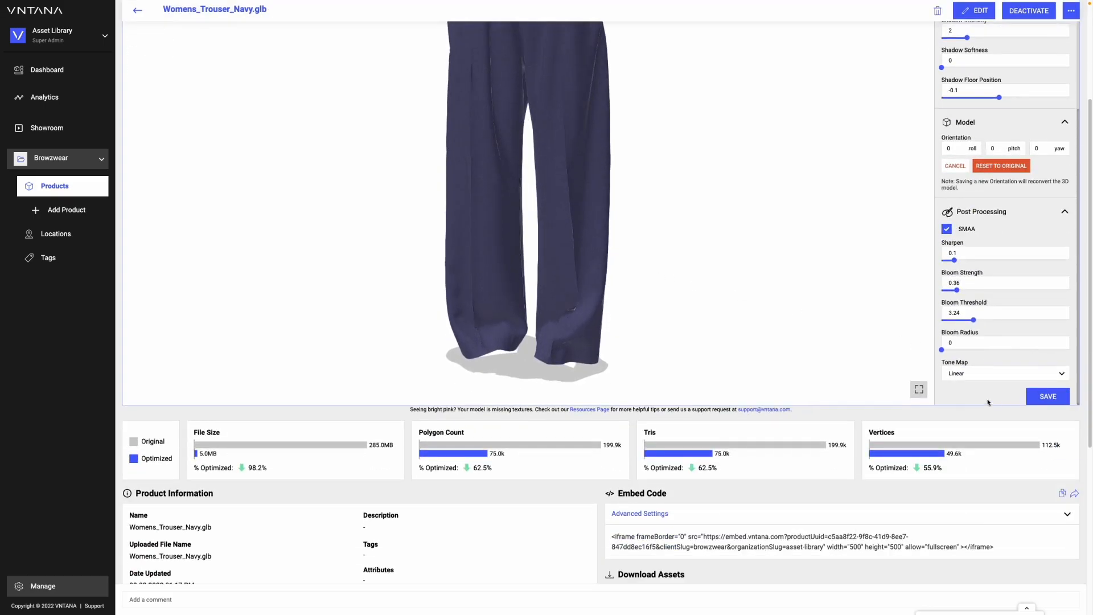
scroll(990, 401, "up", 1)
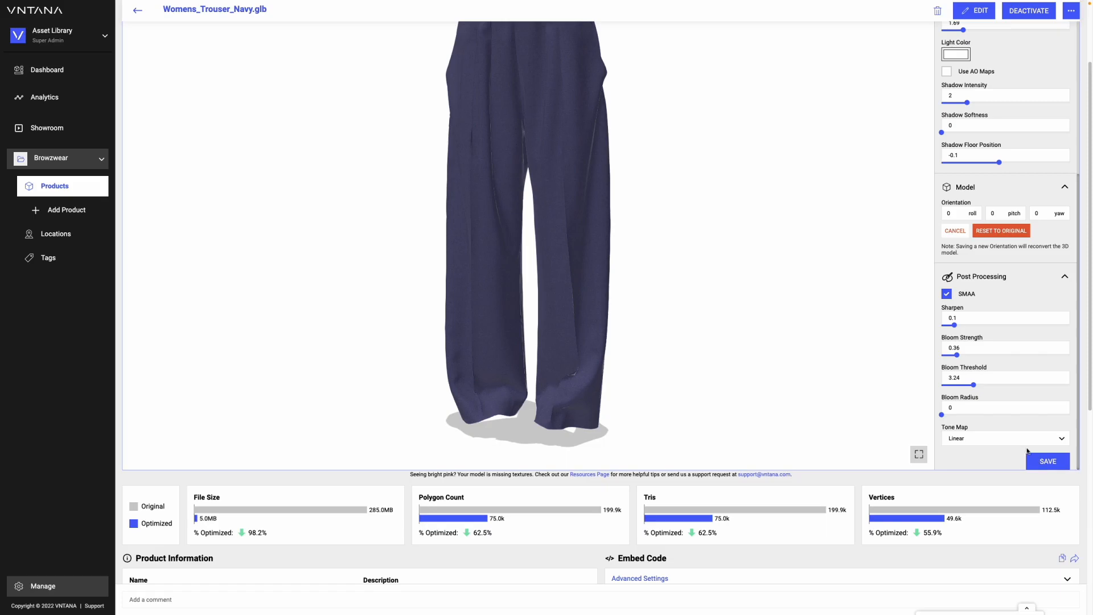
scroll(1019, 399, "up", 10)
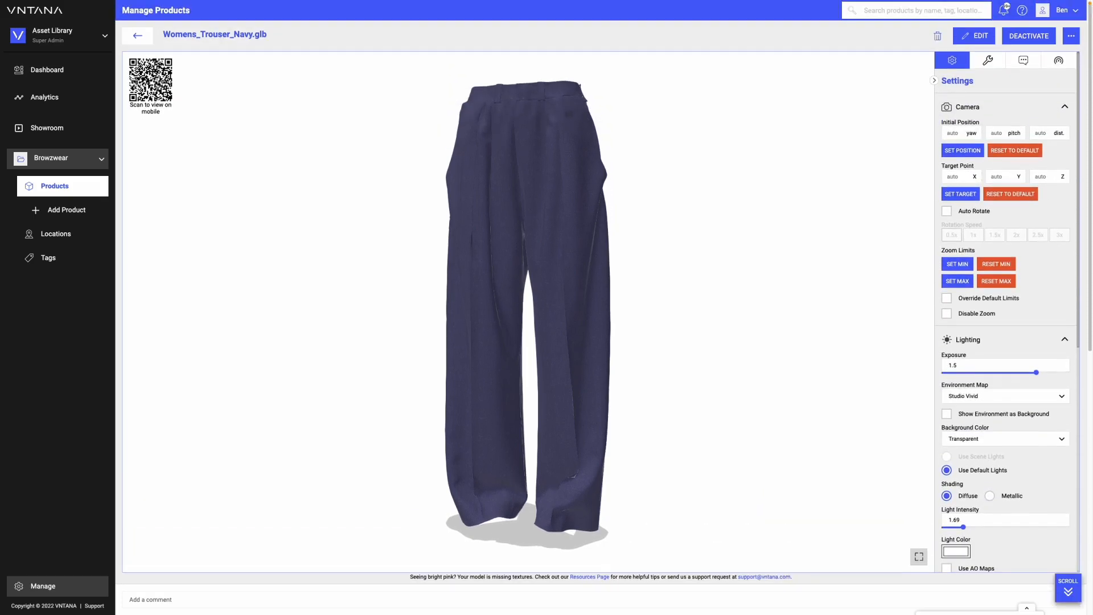